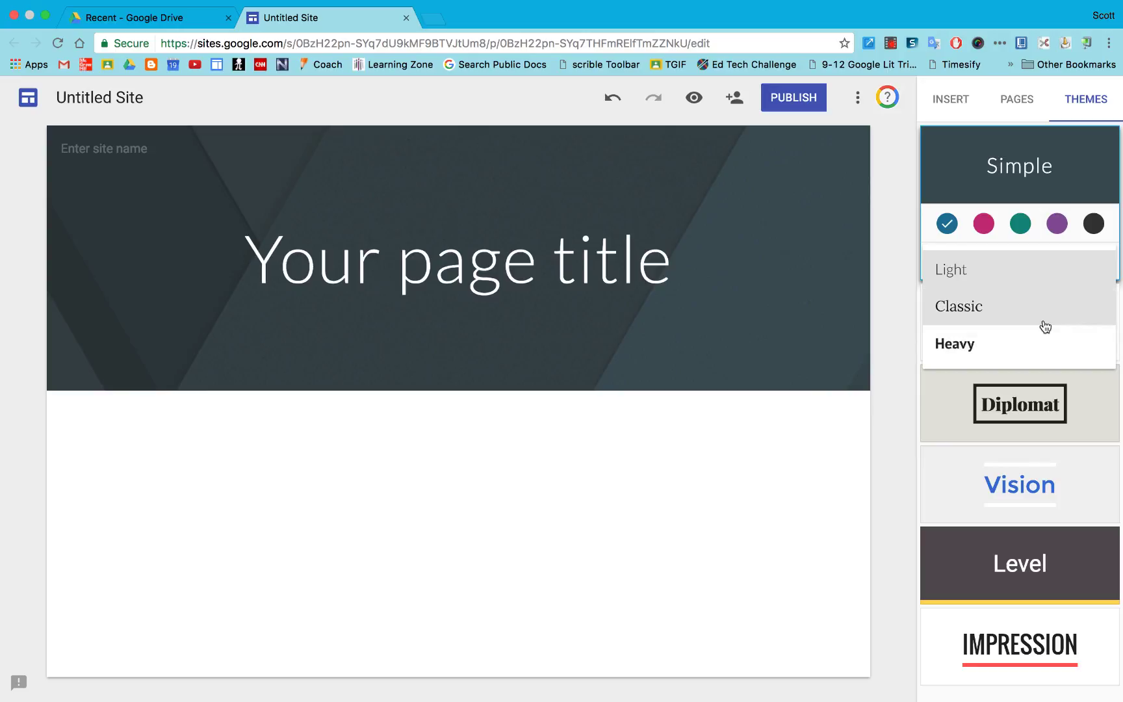
- Set the Simple theme's colour to blue and change the page title to Padland
{"action": "left_click", "coordinate": [984, 226]}
{"action": "left_click", "coordinate": [948, 229]}
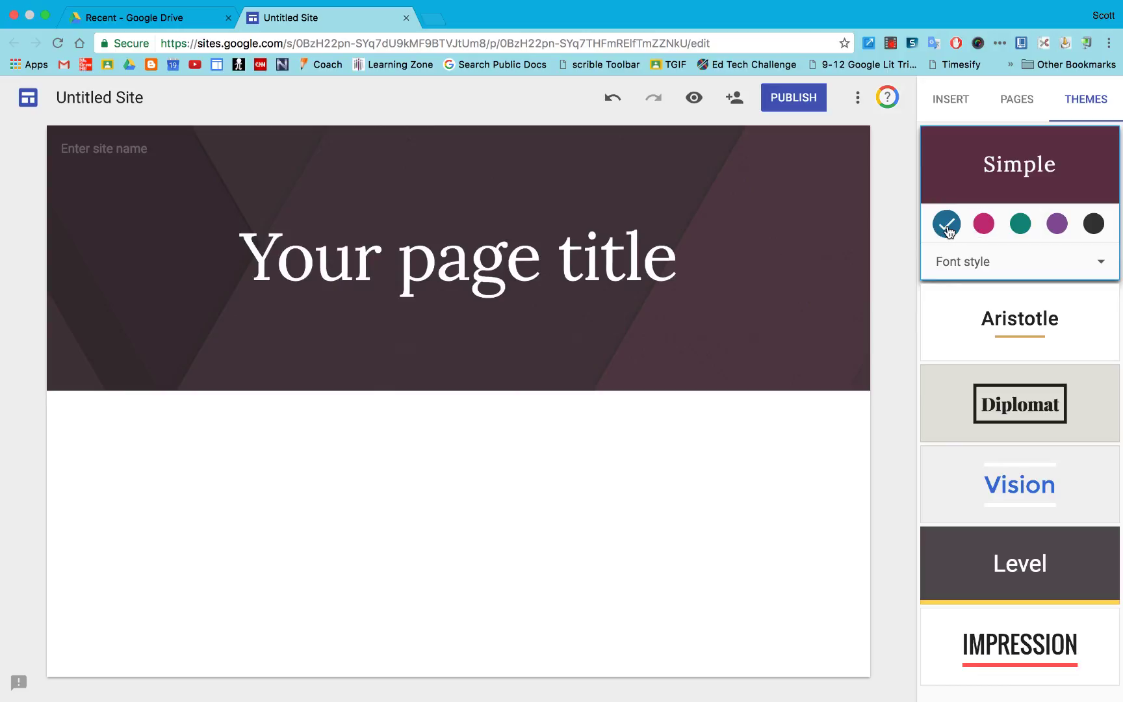
{"action": "triple_click", "coordinate": [631, 248]}
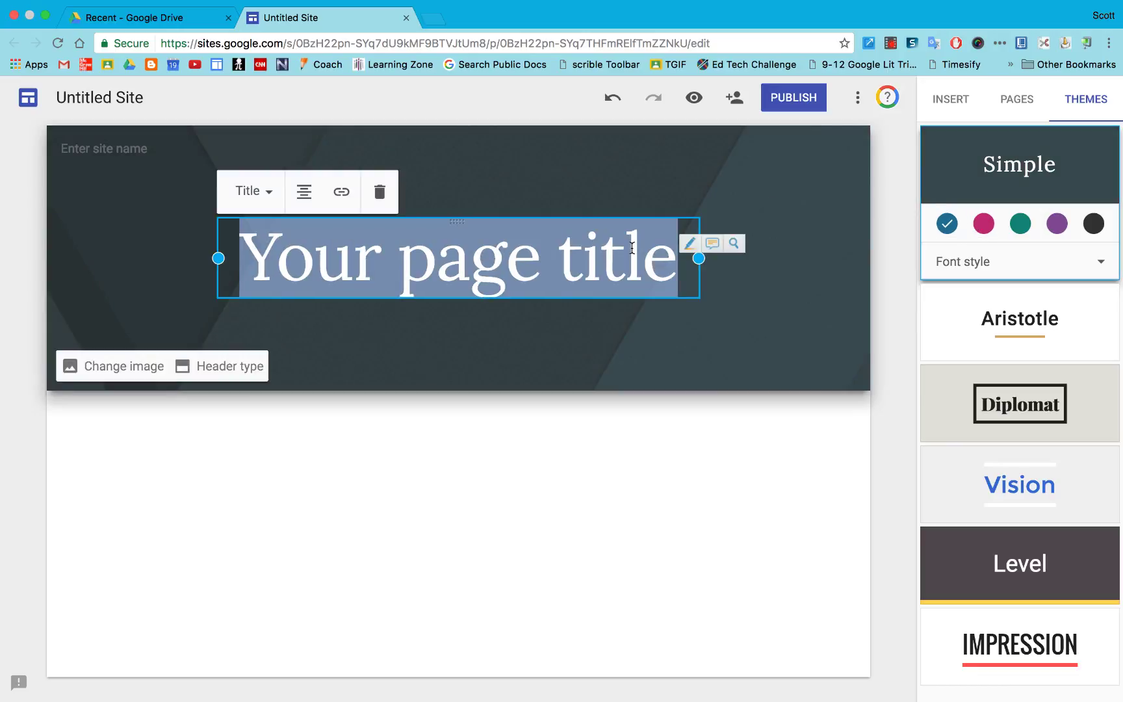
{"action": "type", "text": "Padland"}
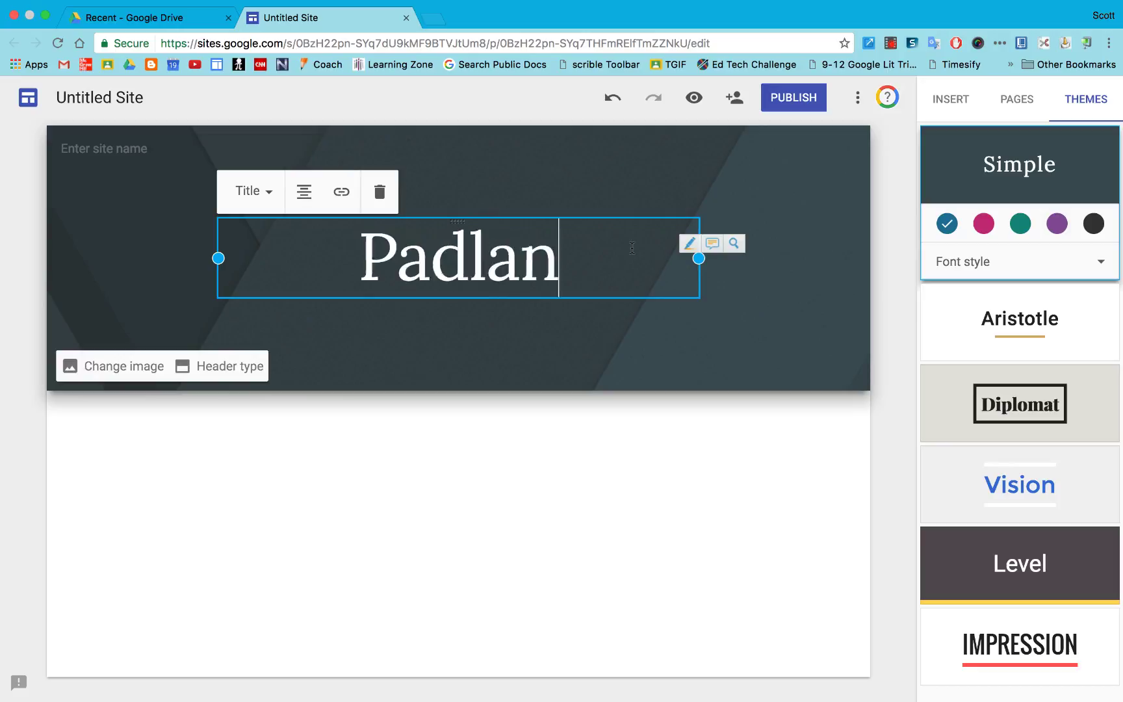
{"action": "left_click", "coordinate": [717, 414]}
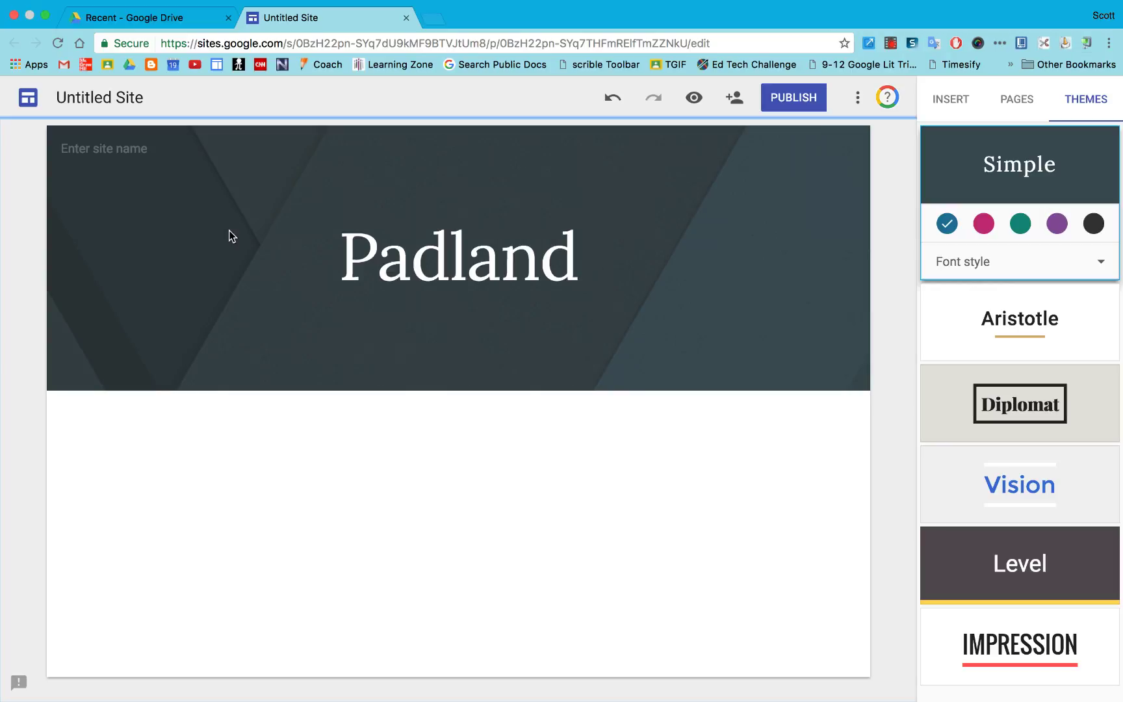
- Move the HELLO avatar image into the header beside the page title and reduce the image's height
{"action": "scroll", "coordinate": [299, 338], "scroll_direction": "up", "scroll_amount": 3}
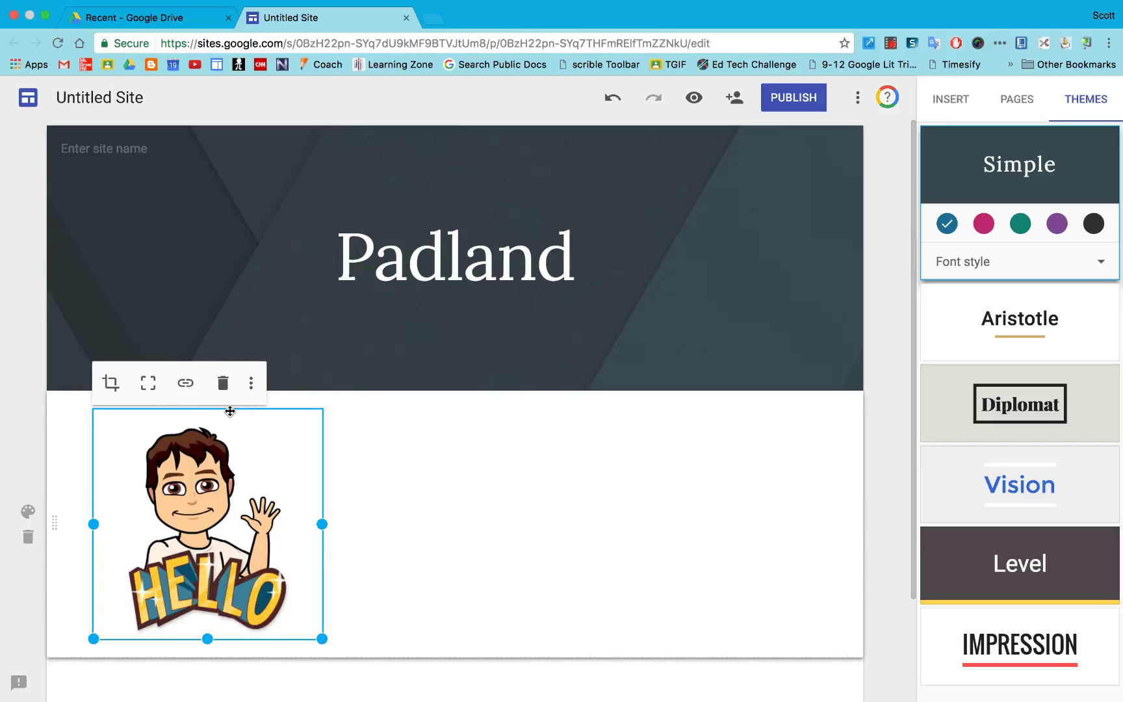
{"action": "left_click_drag", "start_coordinate": [231, 421], "coordinate": [210, 214]}
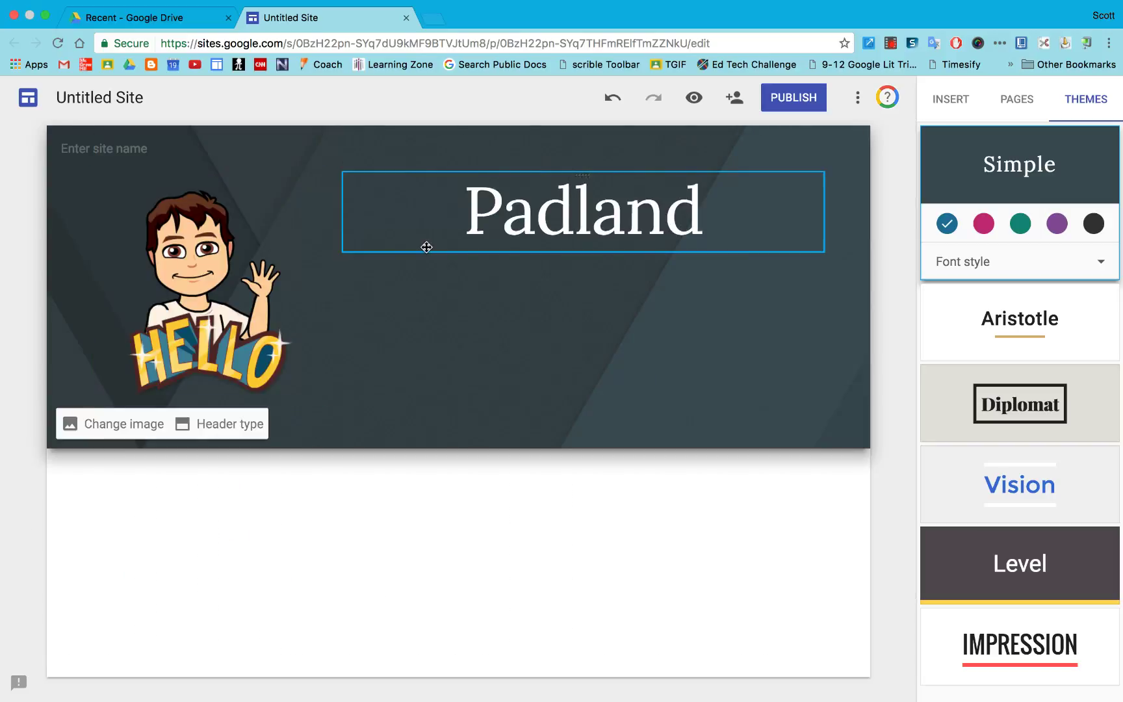
{"action": "left_click", "coordinate": [312, 377]}
{"action": "left_click_drag", "start_coordinate": [321, 398], "coordinate": [339, 347]}
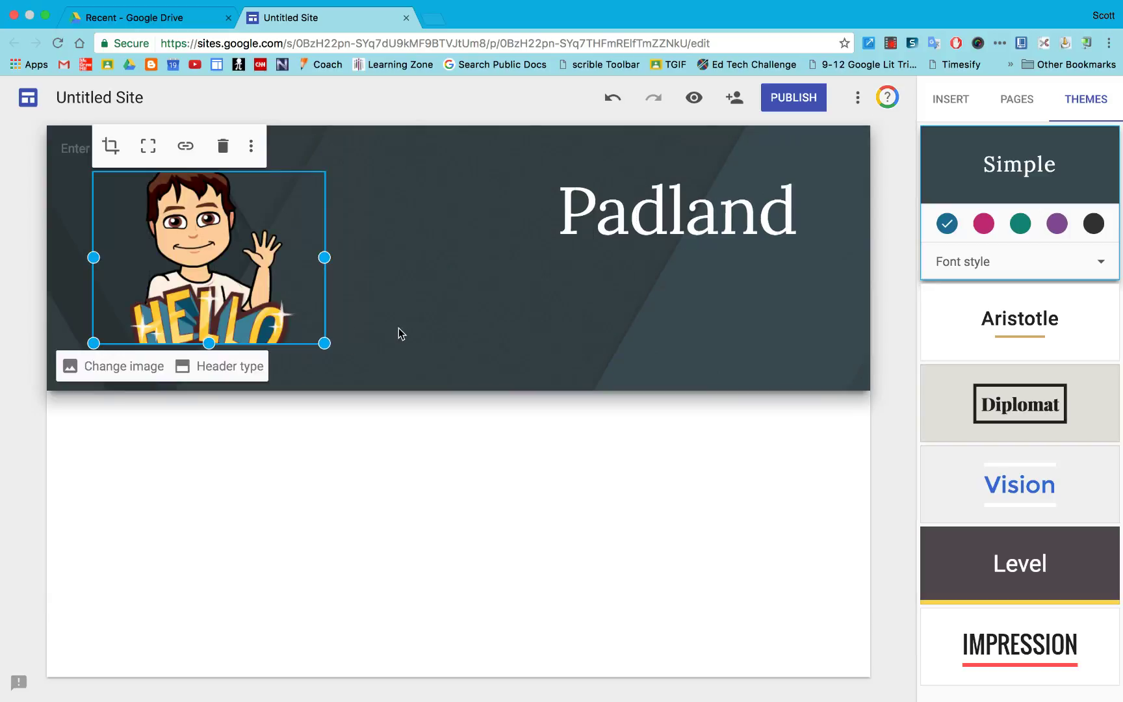
- Move the Padland title closer to the avatar, toward the middle of the header
{"action": "left_click", "coordinate": [401, 333]}
{"action": "left_click", "coordinate": [575, 224]}
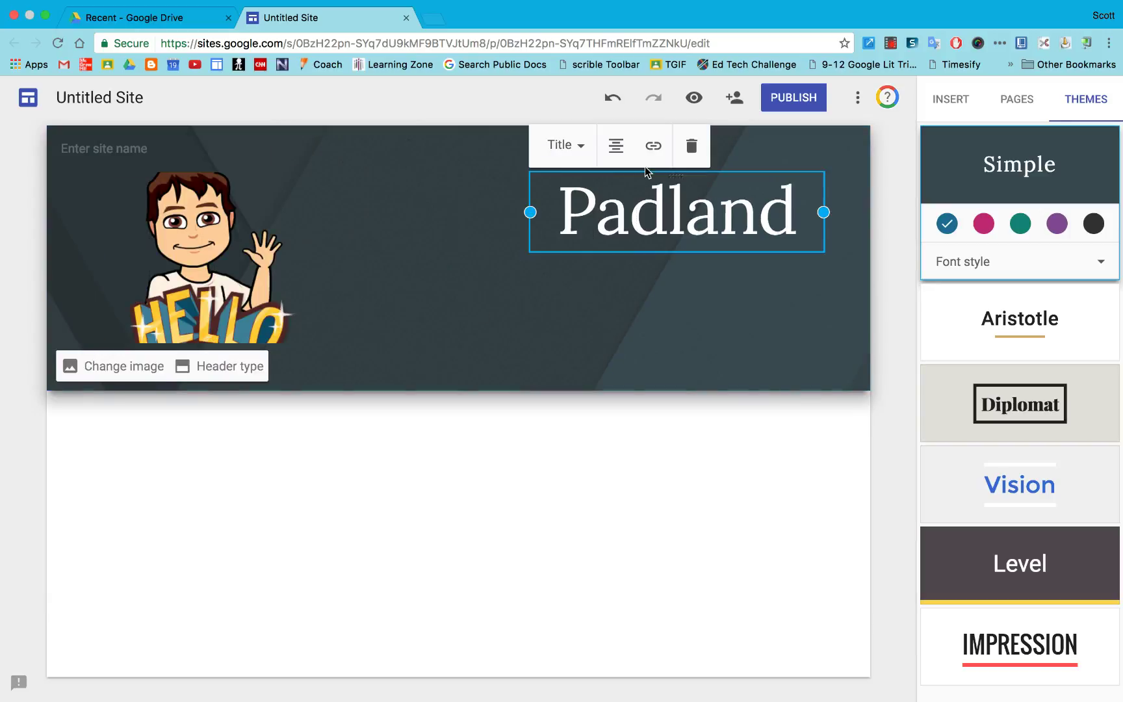
{"action": "left_click_drag", "start_coordinate": [654, 180], "coordinate": [549, 210]}
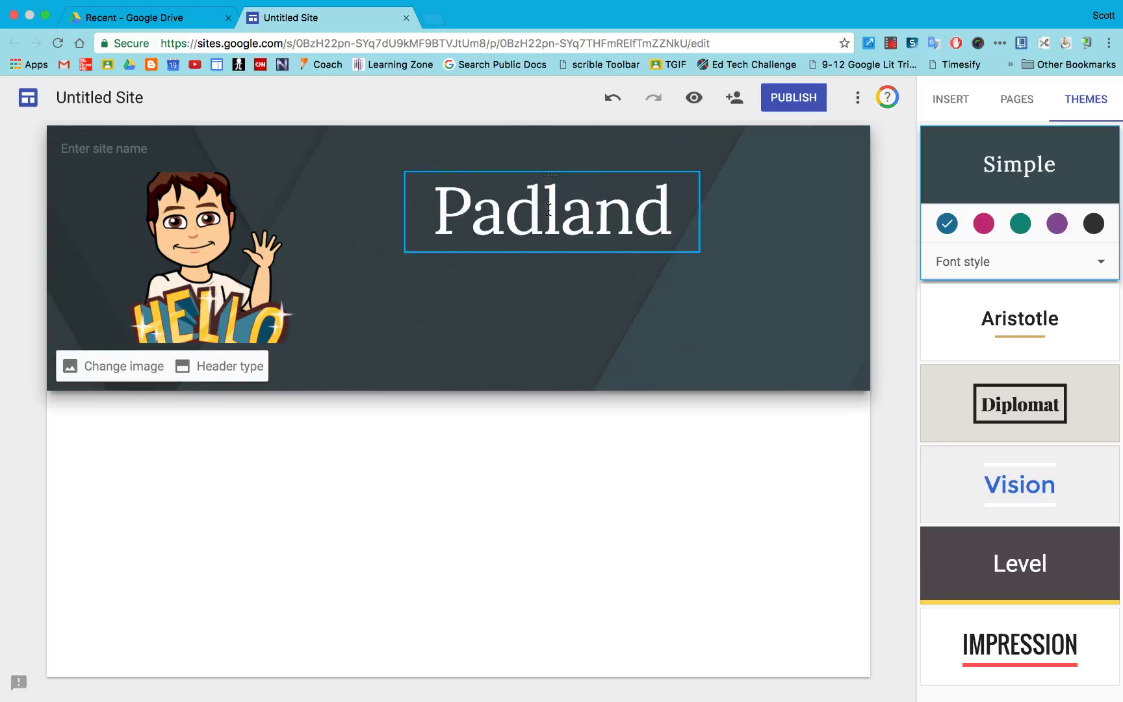
- Increase the height of the avatar image's frame so the whole HELLO picture fits in the header
{"action": "left_click", "coordinate": [219, 272]}
{"action": "left_click_drag", "start_coordinate": [323, 344], "coordinate": [324, 398]}
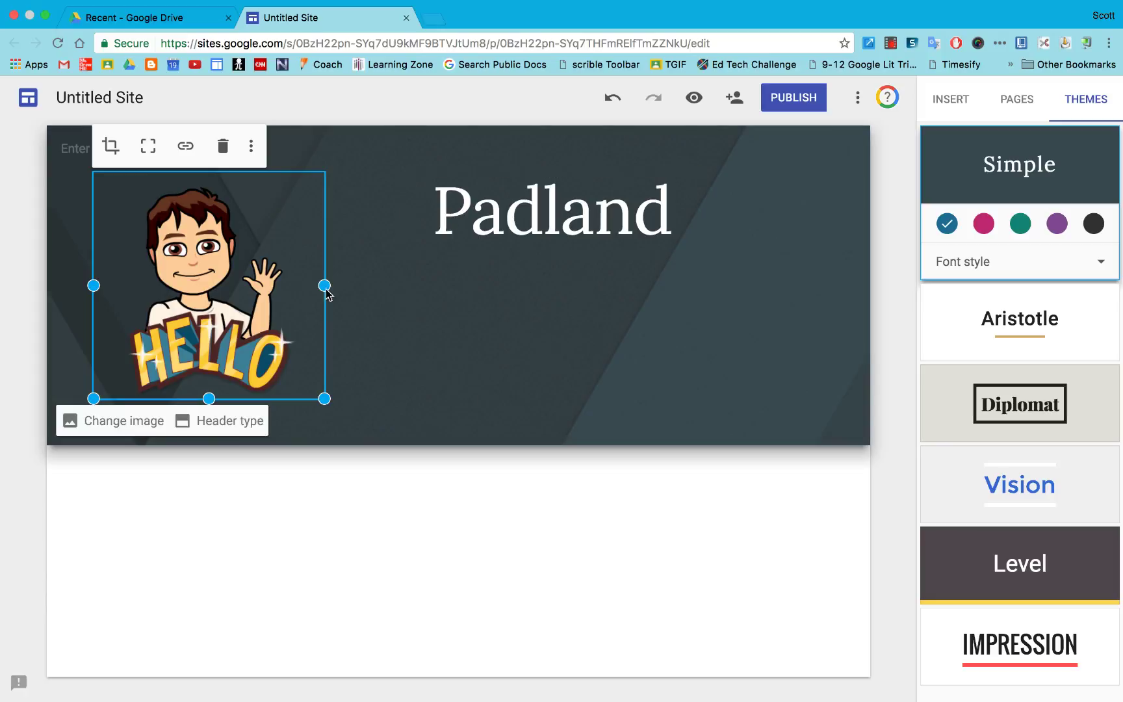
{"action": "left_click", "coordinate": [669, 501]}
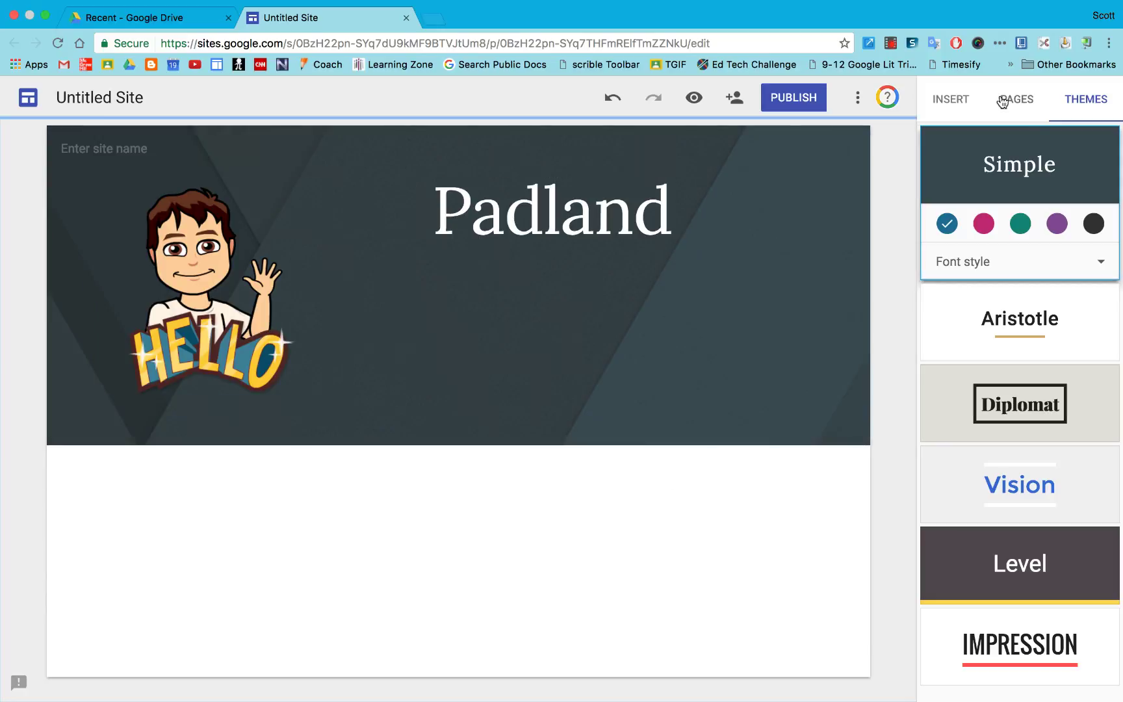
- Insert the Tools for Critical Thinking document from Google Docs below the header
{"action": "left_click", "coordinate": [962, 100]}
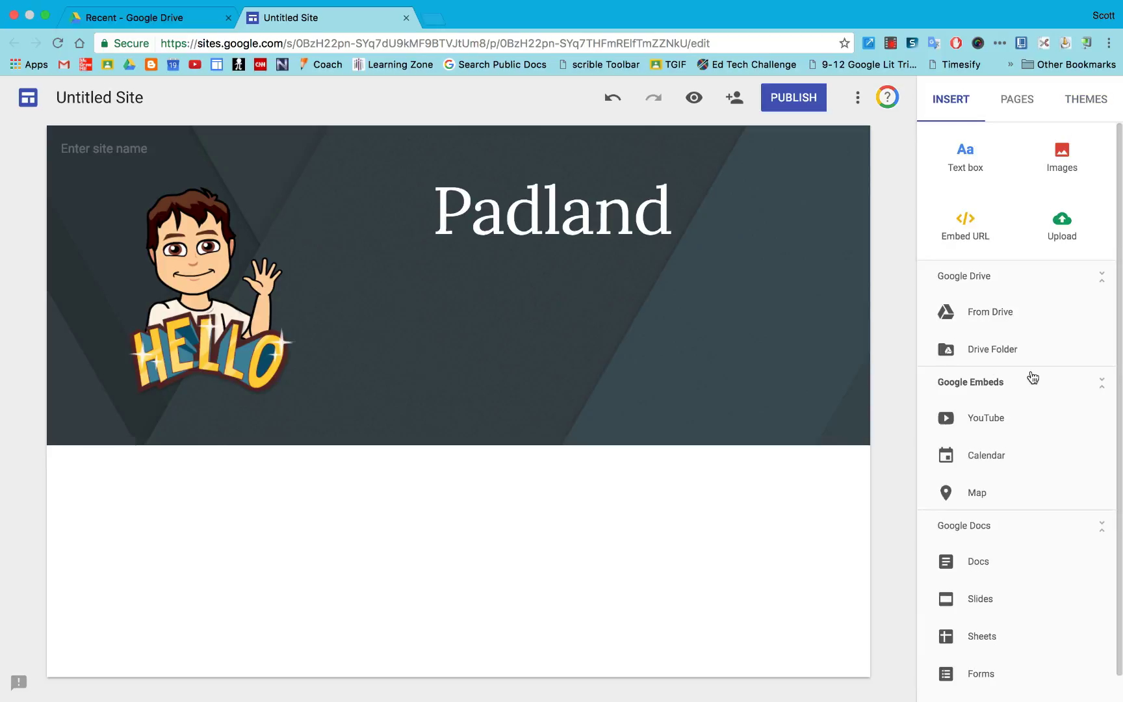
{"action": "scroll", "coordinate": [1031, 376], "scroll_direction": "down", "scroll_amount": 1}
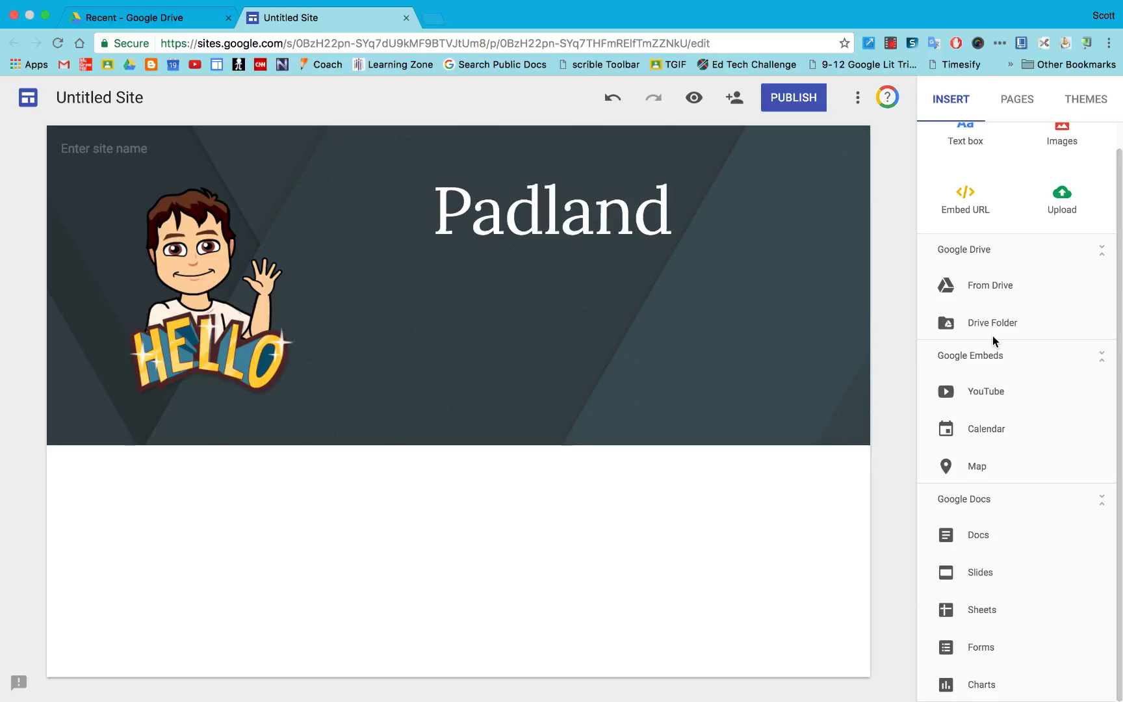
{"action": "left_click", "coordinate": [1008, 534]}
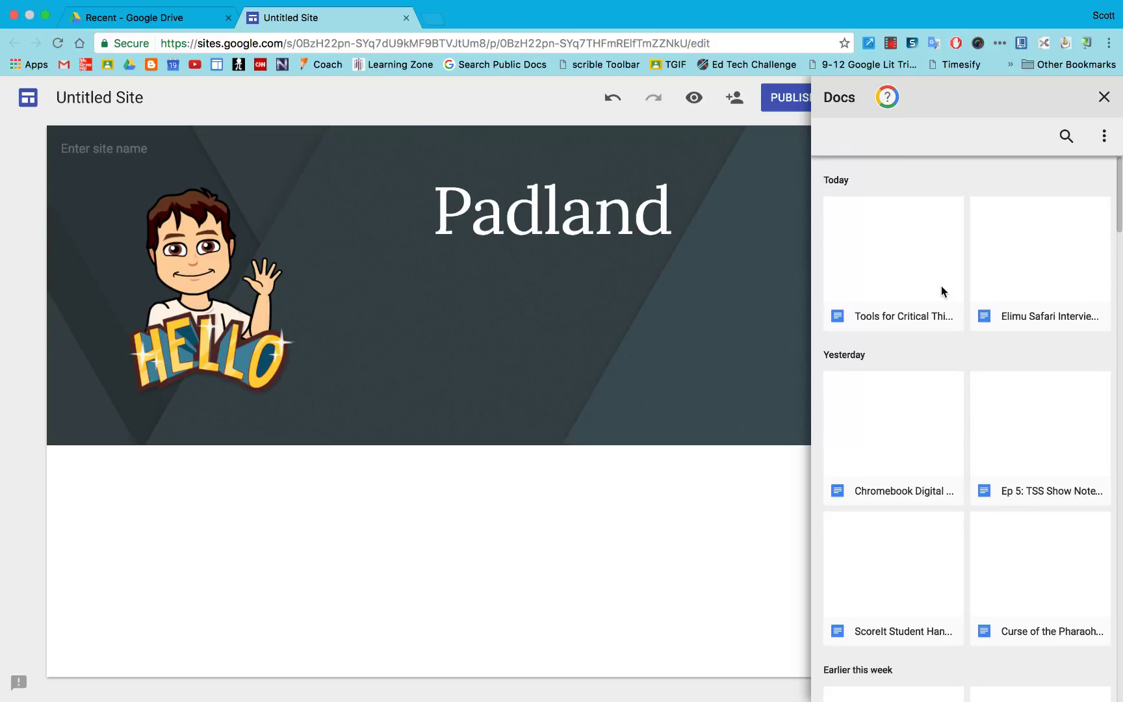
{"action": "left_click", "coordinate": [919, 247]}
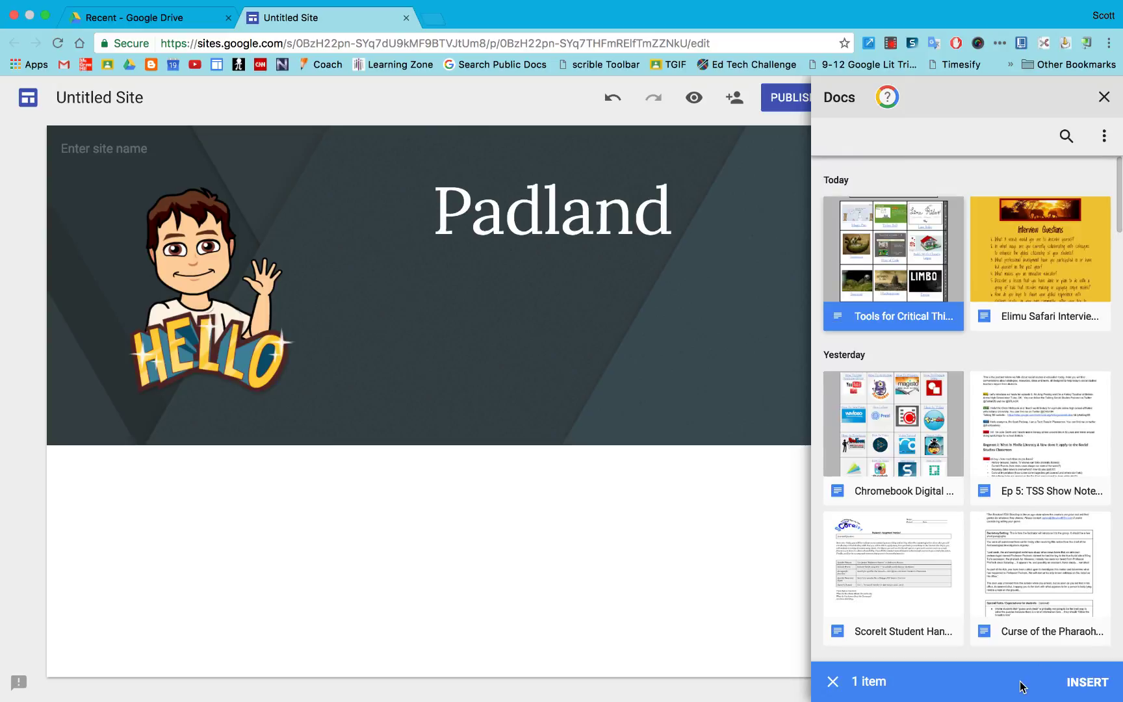
{"action": "left_click", "coordinate": [1090, 672]}
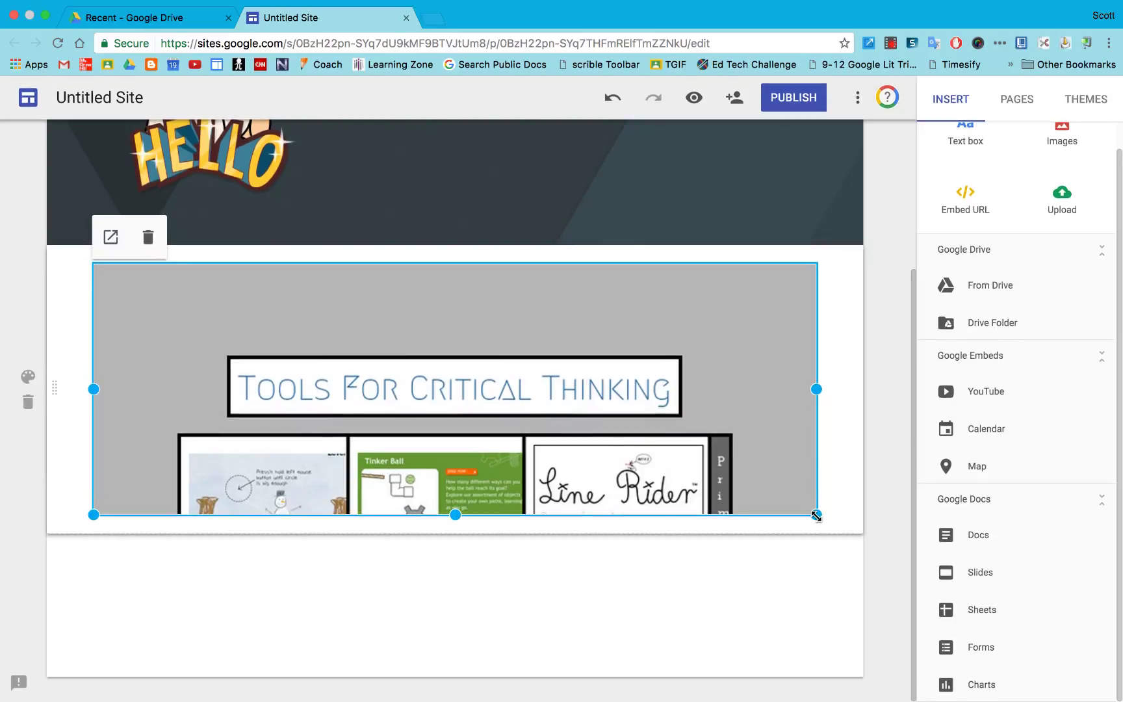
- Lengthen the embedded Tools for Critical Thinking document so its lower table rows fit in the frame
{"action": "left_click_drag", "start_coordinate": [818, 518], "coordinate": [807, 689]}
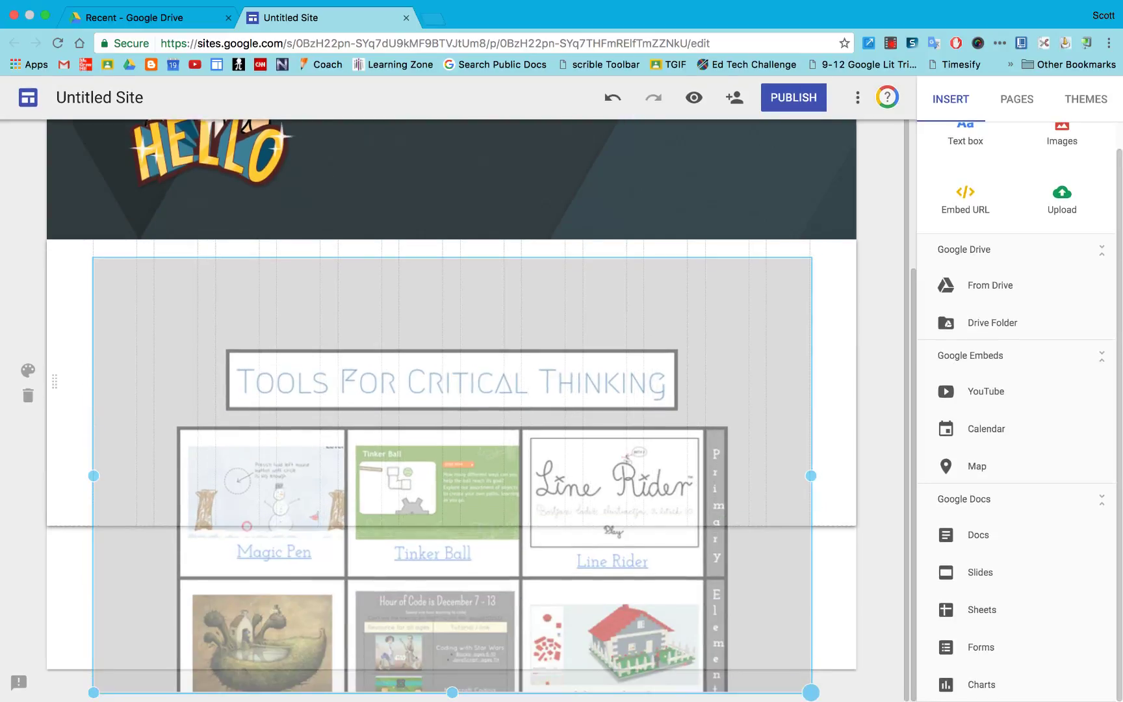
{"action": "scroll", "coordinate": [804, 563], "scroll_direction": "down", "scroll_amount": 3}
{"action": "left_click_drag", "start_coordinate": [455, 528], "coordinate": [459, 646]}
{"action": "left_click", "coordinate": [454, 507]}
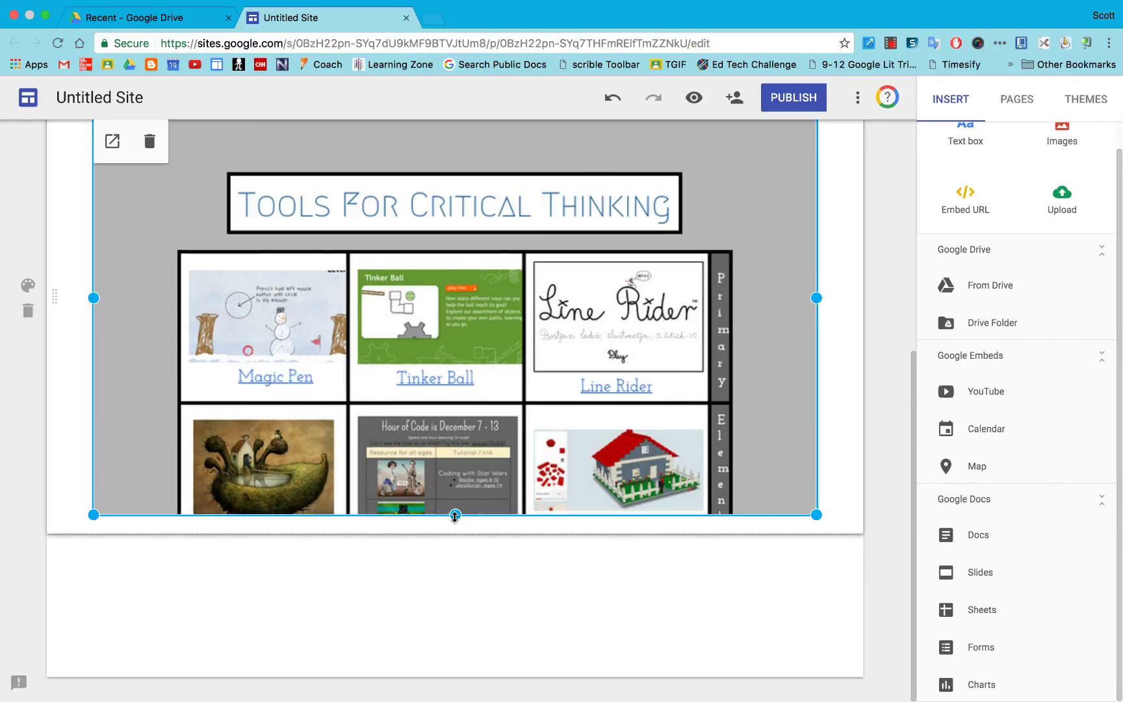
{"action": "left_click_drag", "start_coordinate": [455, 517], "coordinate": [455, 675]}
{"action": "scroll", "coordinate": [460, 520], "scroll_direction": "down", "scroll_amount": 3}
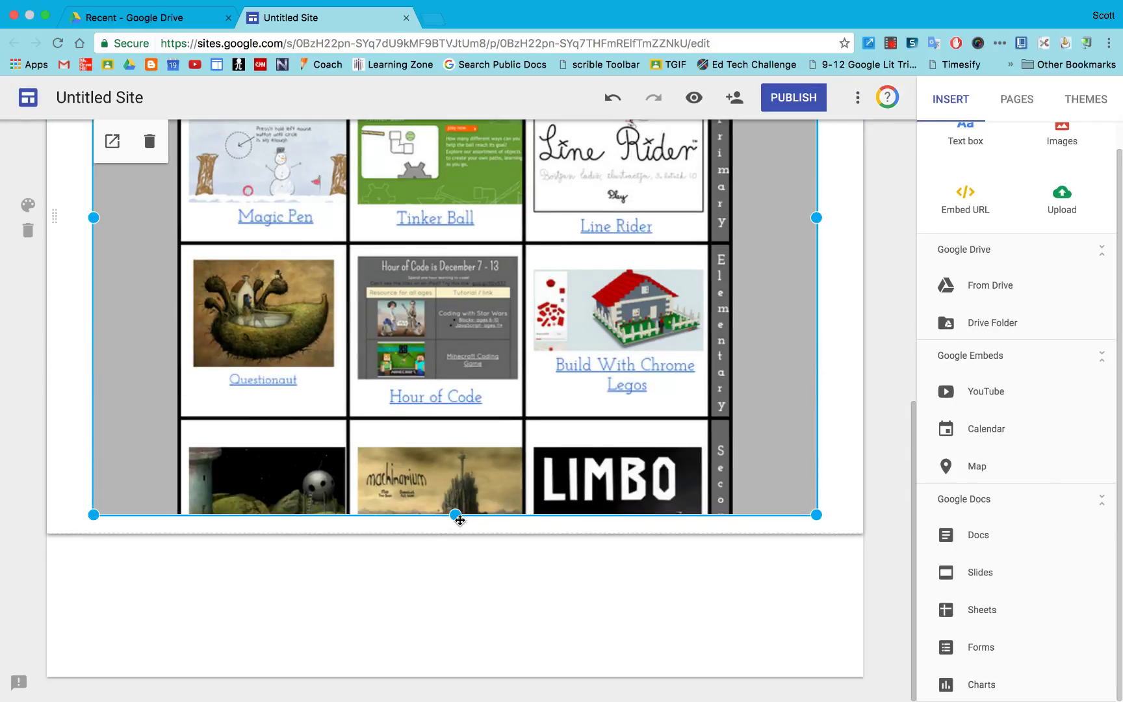
{"action": "left_click_drag", "start_coordinate": [455, 515], "coordinate": [456, 648]}
- Apply the Emphasis 2 section style to the section holding the embedded document
{"action": "scroll", "coordinate": [610, 381], "scroll_direction": "up", "scroll_amount": 10}
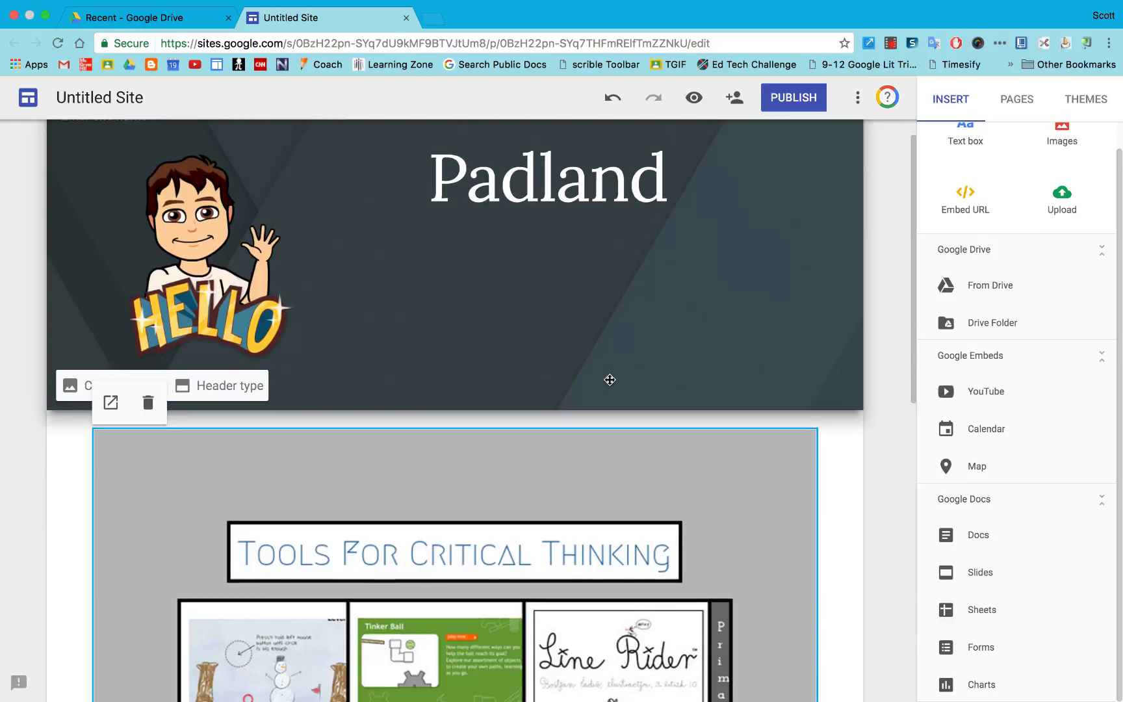
{"action": "left_click", "coordinate": [71, 459]}
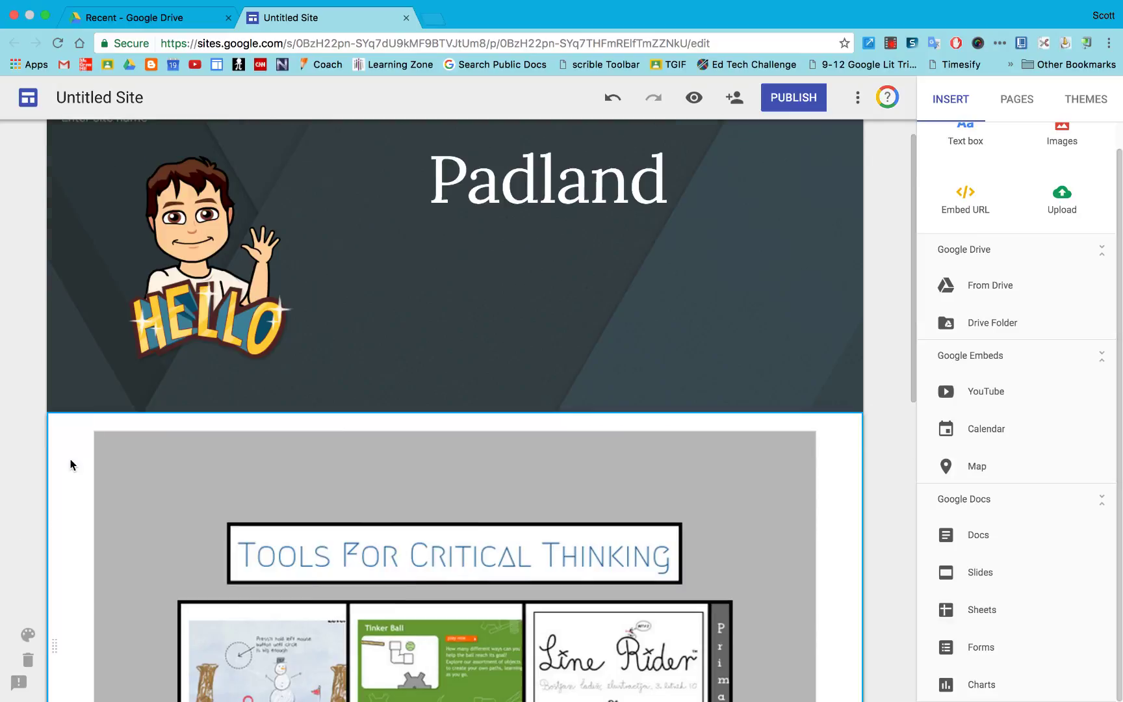
{"action": "scroll", "coordinate": [70, 459], "scroll_direction": "down", "scroll_amount": 2}
{"action": "scroll", "coordinate": [65, 410], "scroll_direction": "down", "scroll_amount": 2}
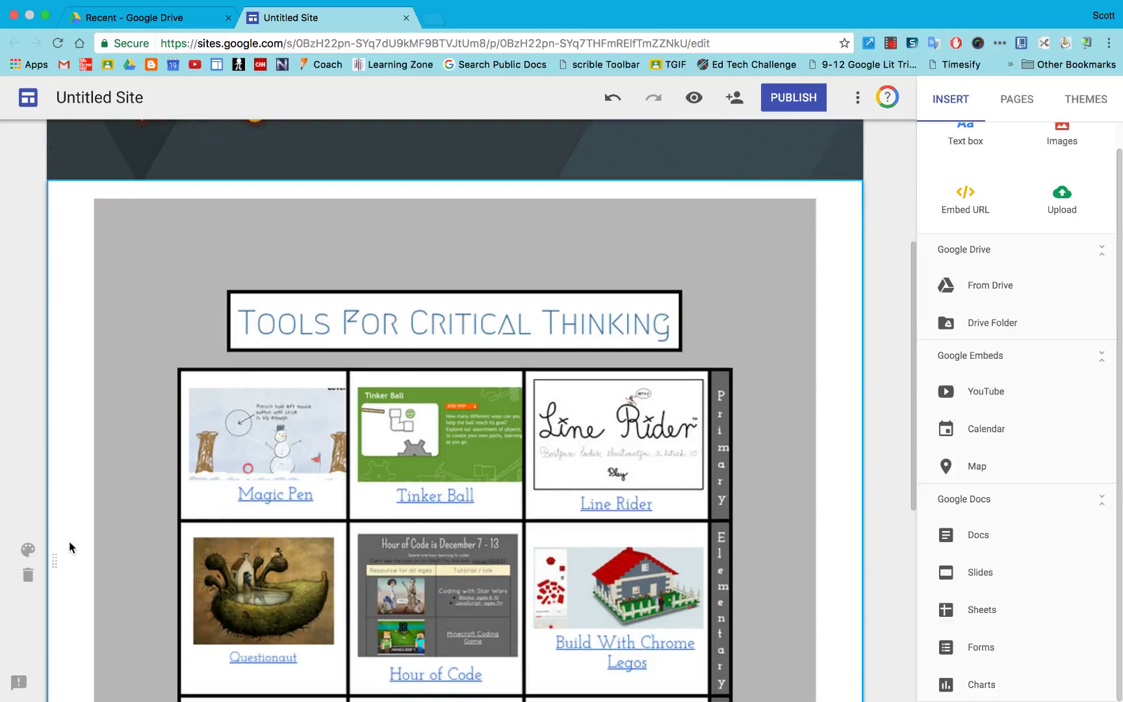
{"action": "left_click", "coordinate": [28, 550]}
{"action": "left_click", "coordinate": [117, 599]}
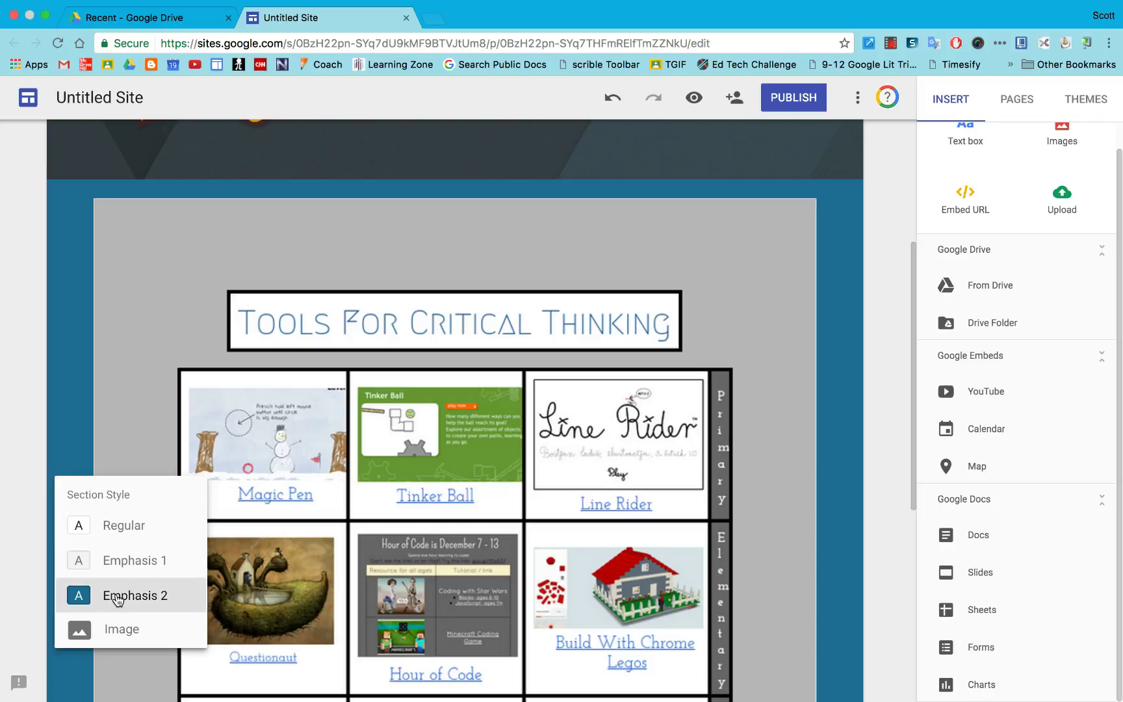
{"action": "scroll", "coordinate": [129, 363], "scroll_direction": "down", "scroll_amount": 2}
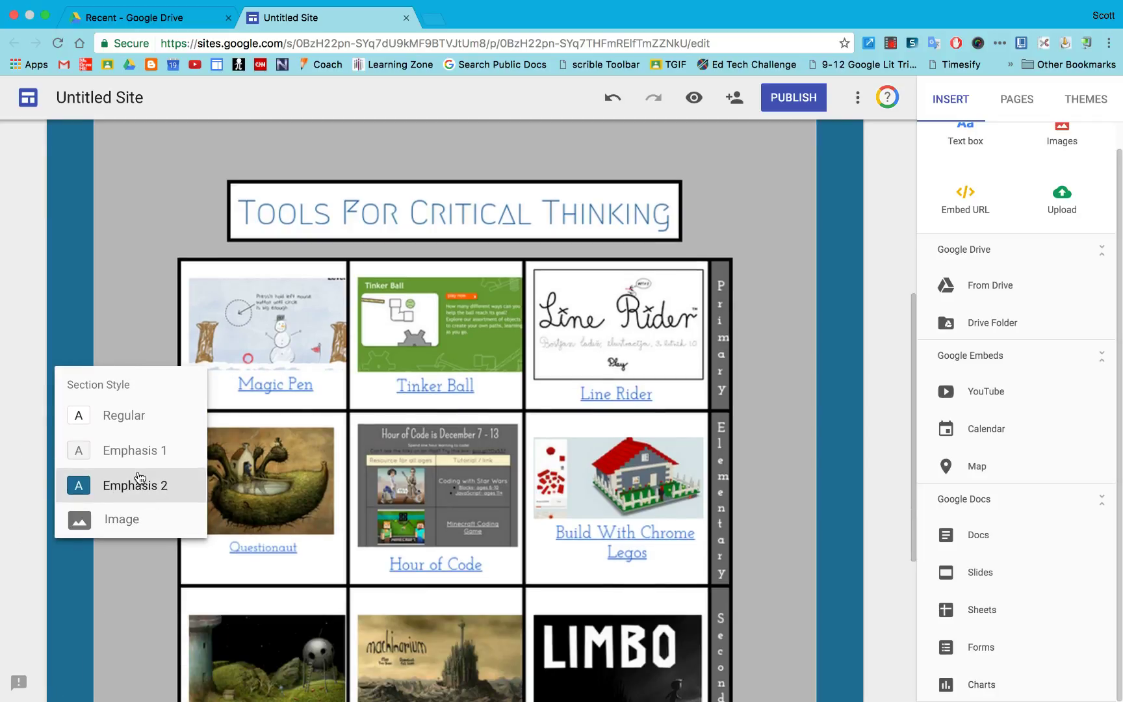
- Try the Title only header type and switch the header back to Banner
{"action": "scroll", "coordinate": [450, 311], "scroll_direction": "up", "scroll_amount": 6}
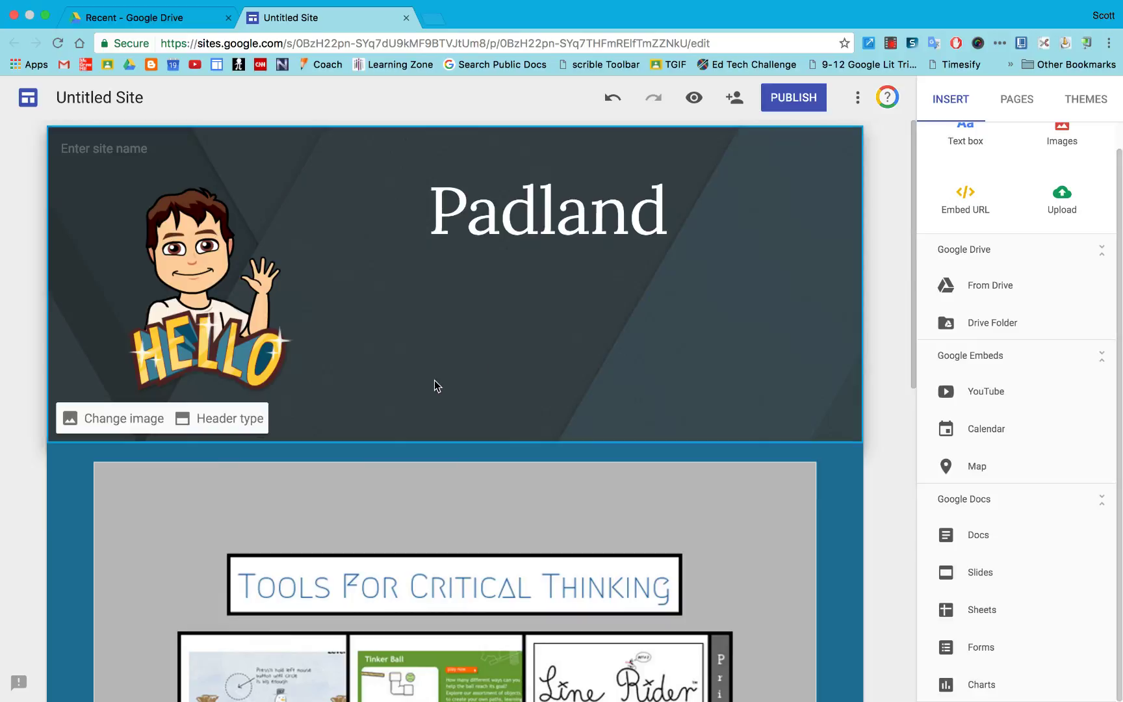
{"action": "left_click", "coordinate": [236, 432]}
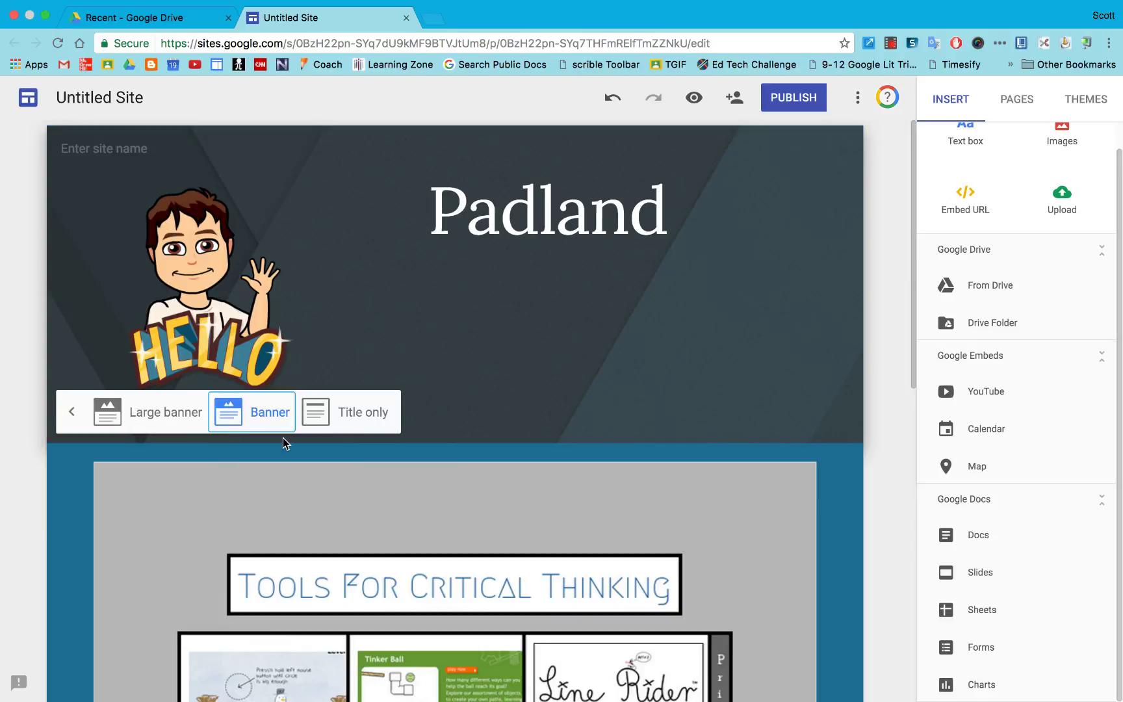
{"action": "left_click", "coordinate": [355, 426]}
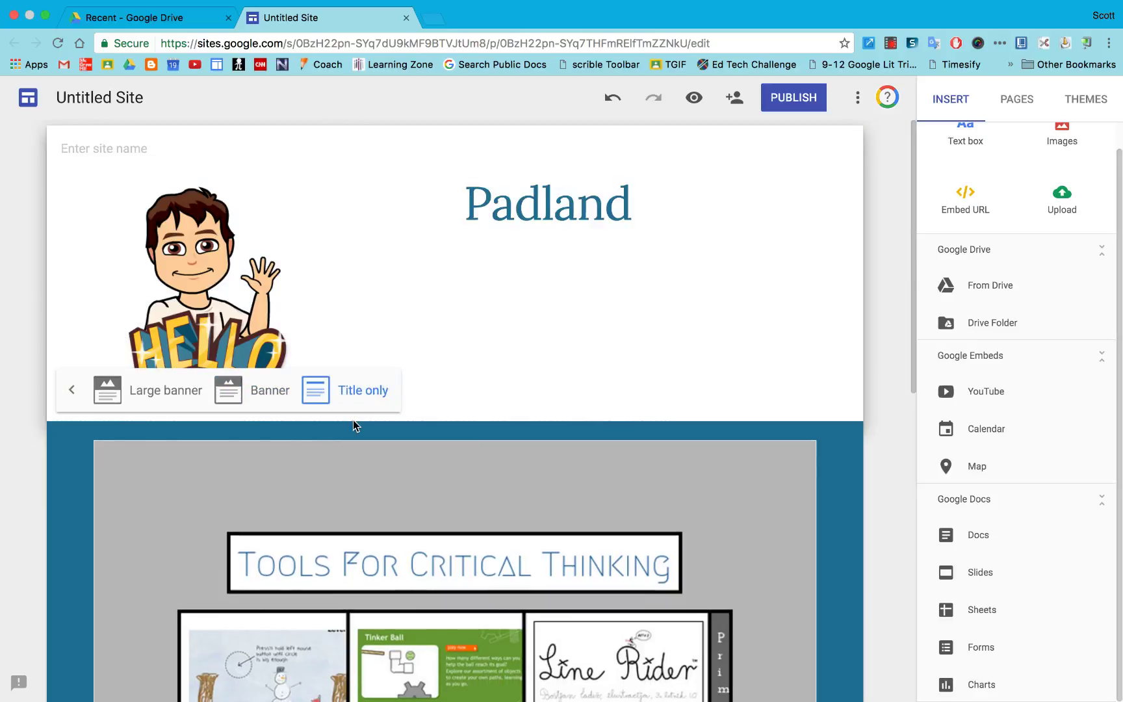
{"action": "left_click", "coordinate": [265, 390]}
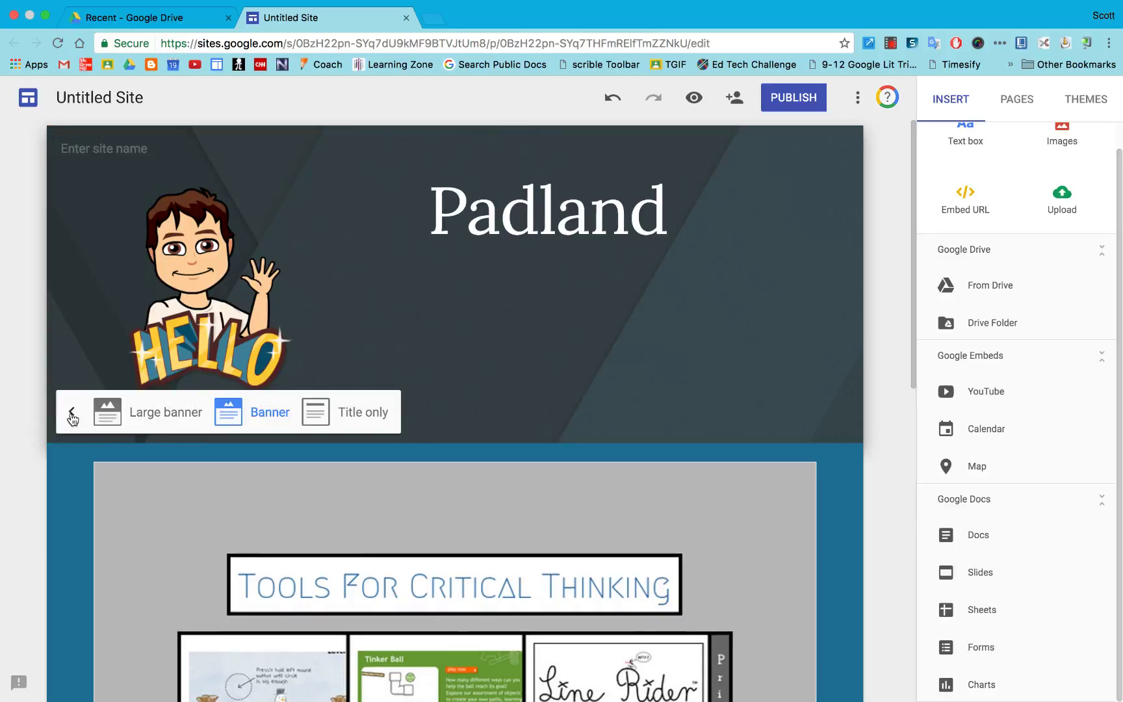
- Replace the header's background image with the first result of an image search for Sunset
{"action": "left_click", "coordinate": [72, 415]}
{"action": "left_click", "coordinate": [143, 421]}
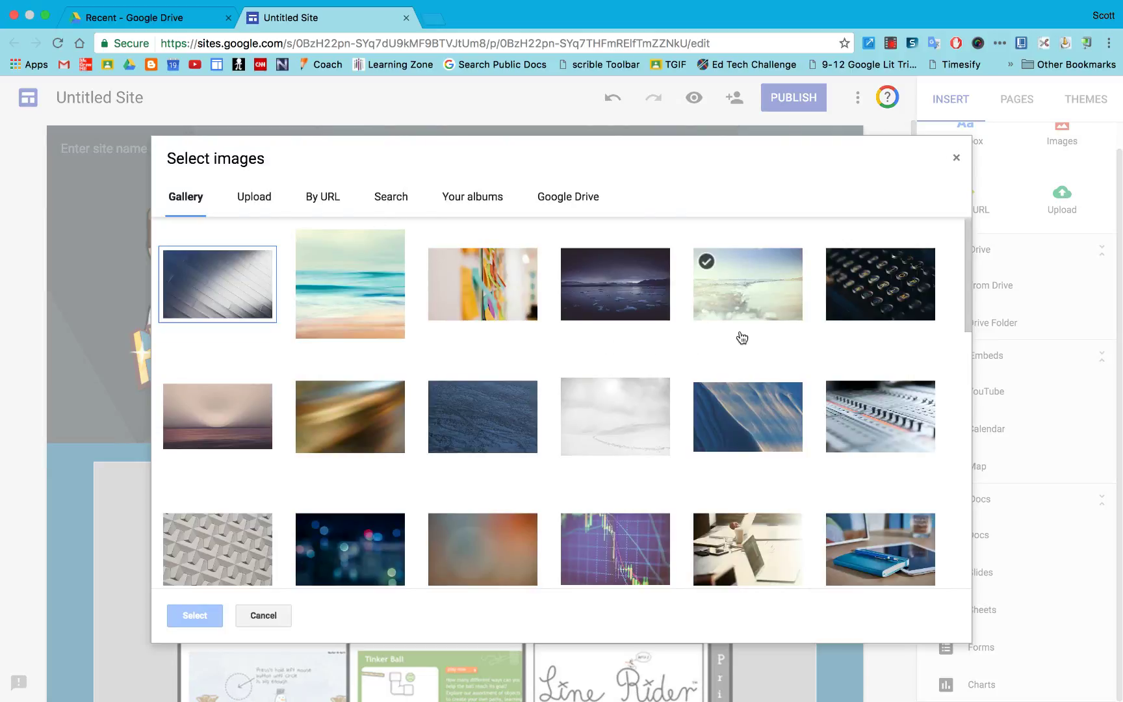
{"action": "left_click", "coordinate": [386, 198]}
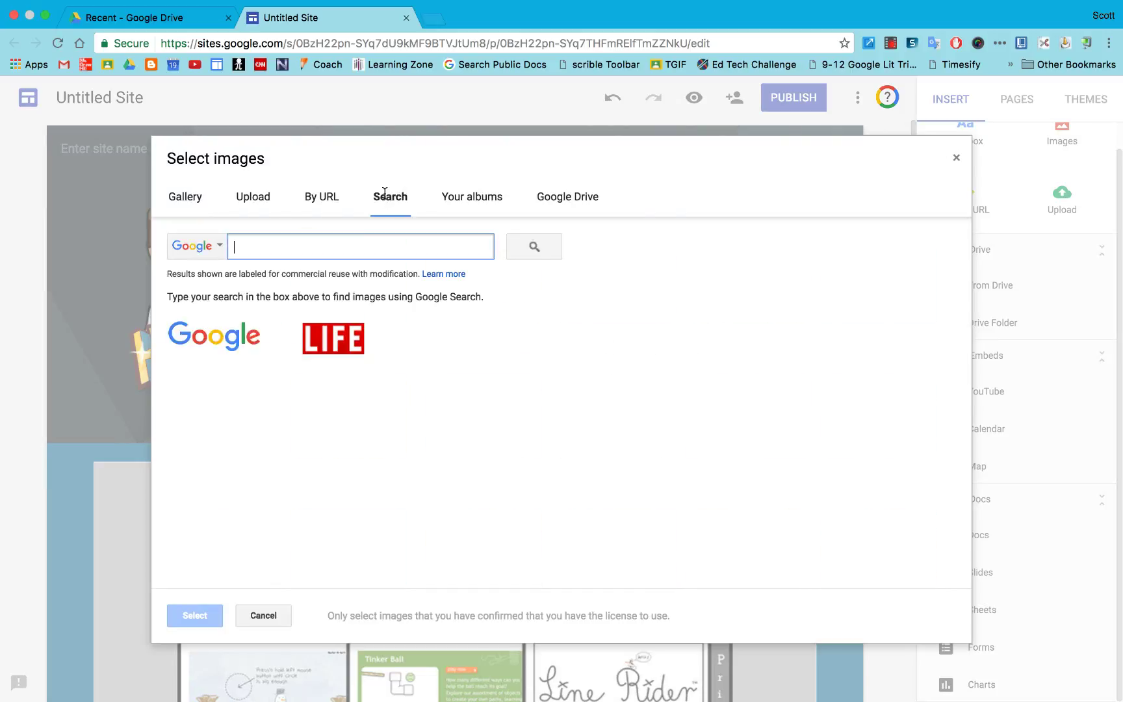
{"action": "type", "text": "Sunset"}
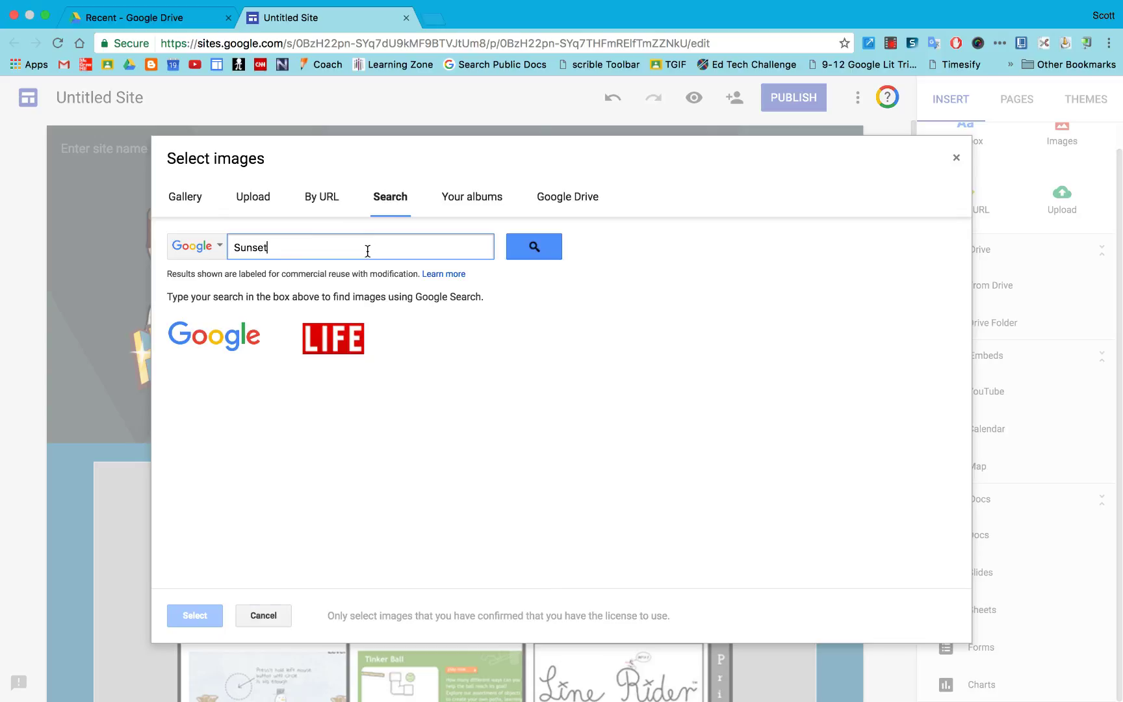
{"action": "key", "text": "Return"}
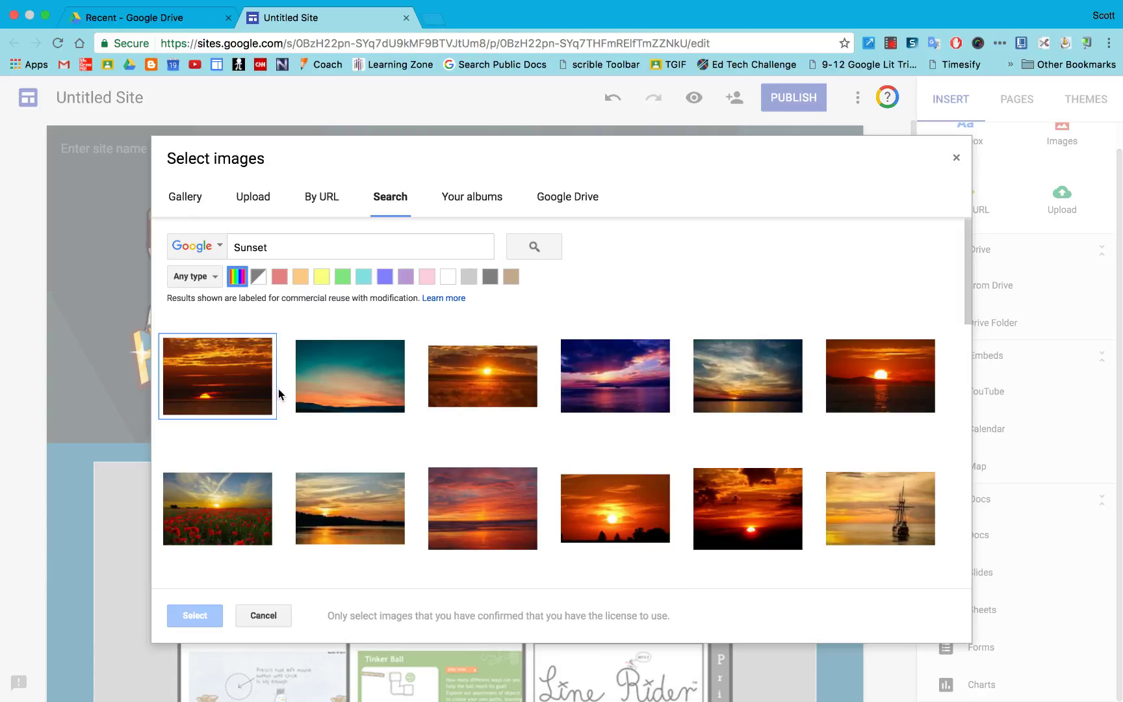
{"action": "left_click", "coordinate": [244, 394]}
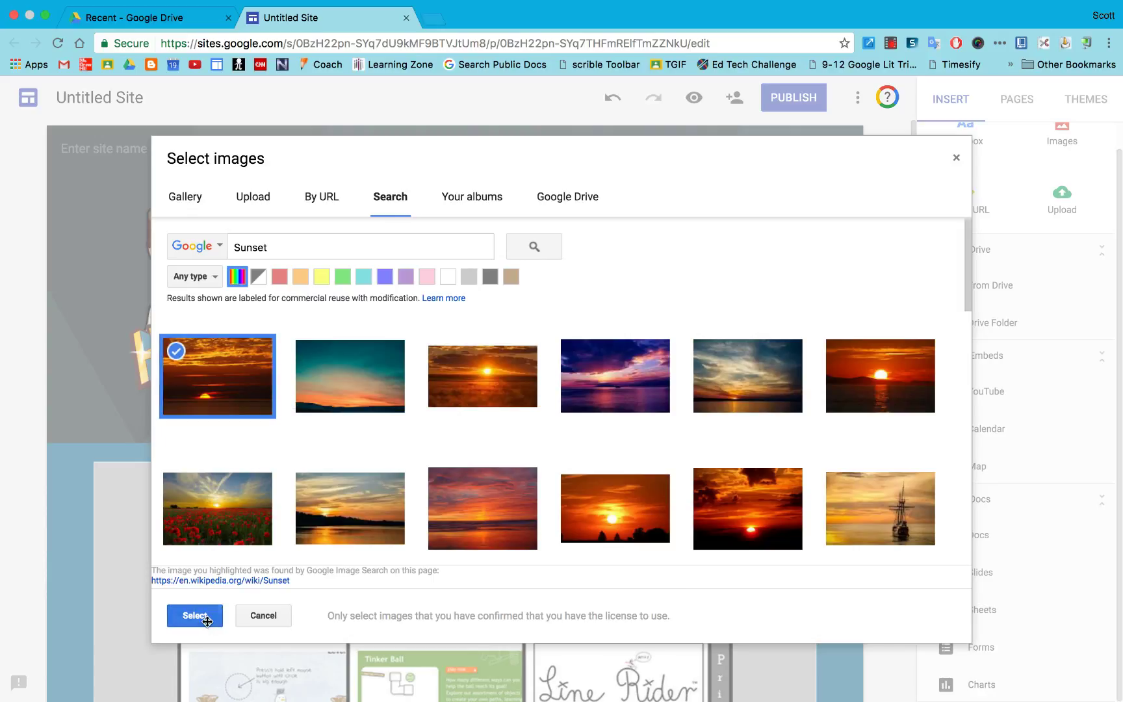
{"action": "left_click", "coordinate": [195, 616]}
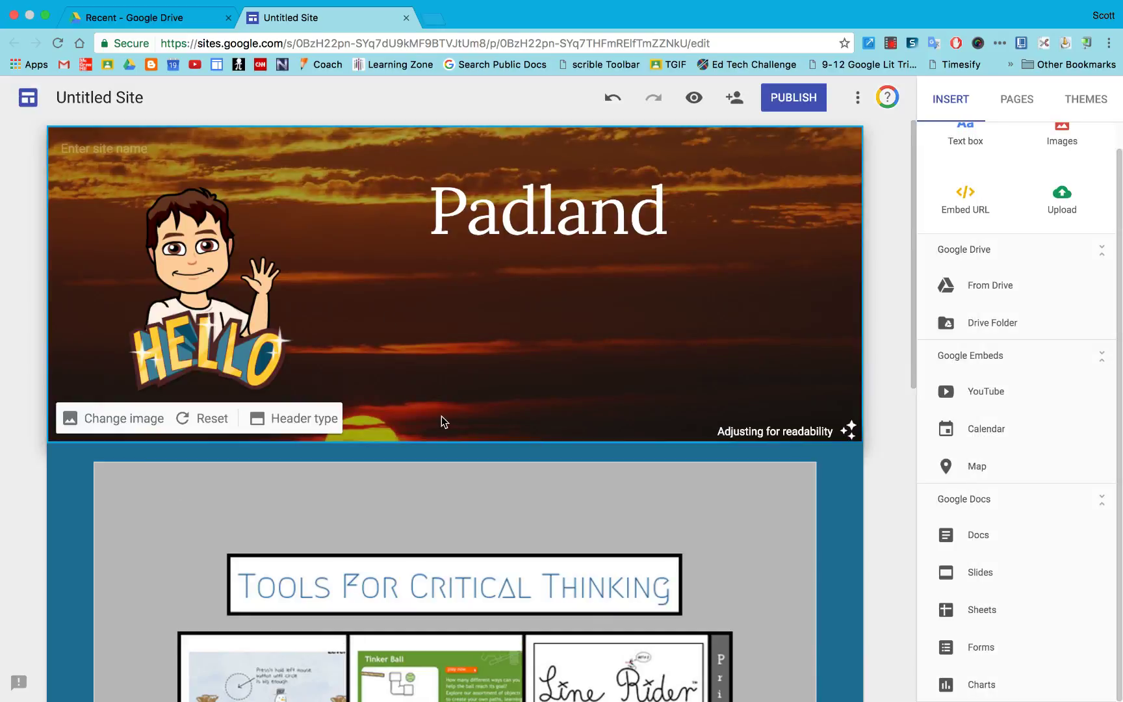
{"action": "left_click", "coordinate": [880, 485]}
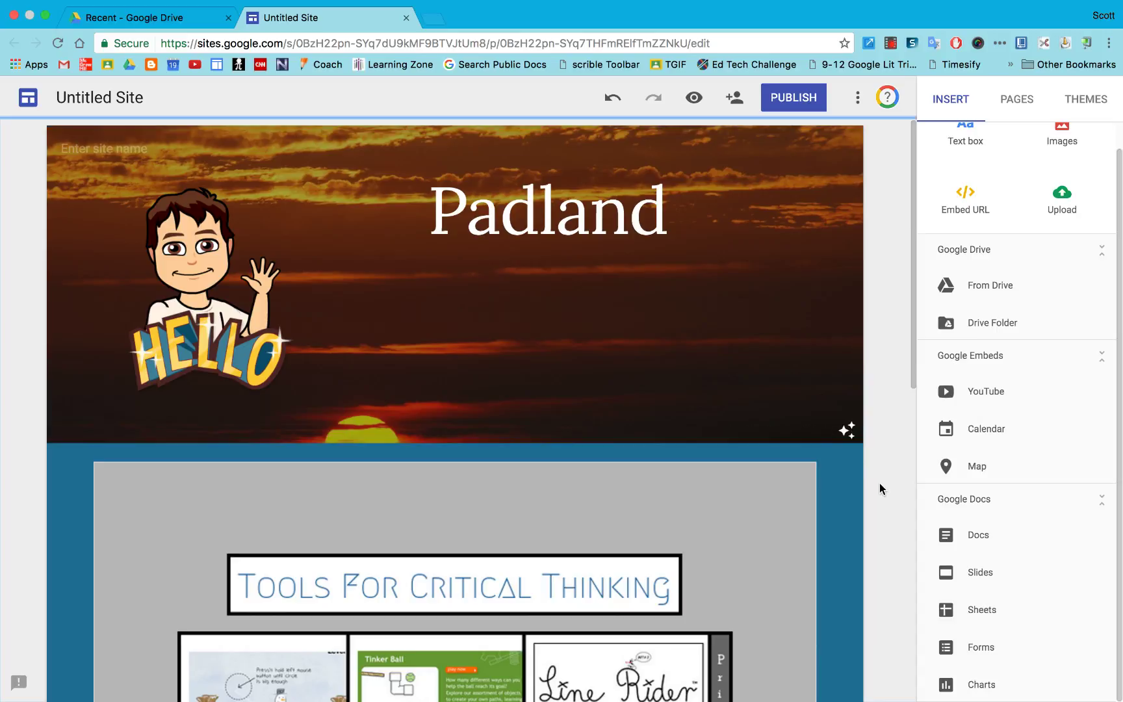
- Try the Heading, Subheading and Normal text styles on the Padland title and return it to the Title style
{"action": "left_click", "coordinate": [498, 206]}
{"action": "left_click_drag", "start_coordinate": [548, 174], "coordinate": [549, 244]}
{"action": "left_click", "coordinate": [549, 244]}
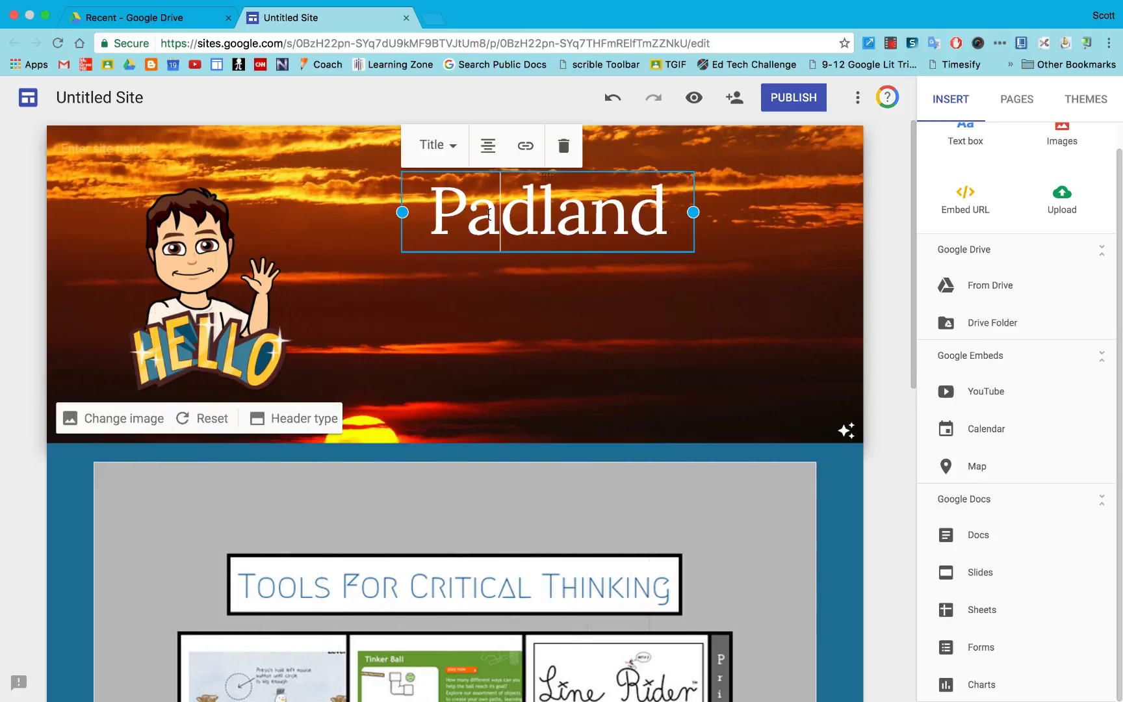
{"action": "left_click", "coordinate": [454, 151]}
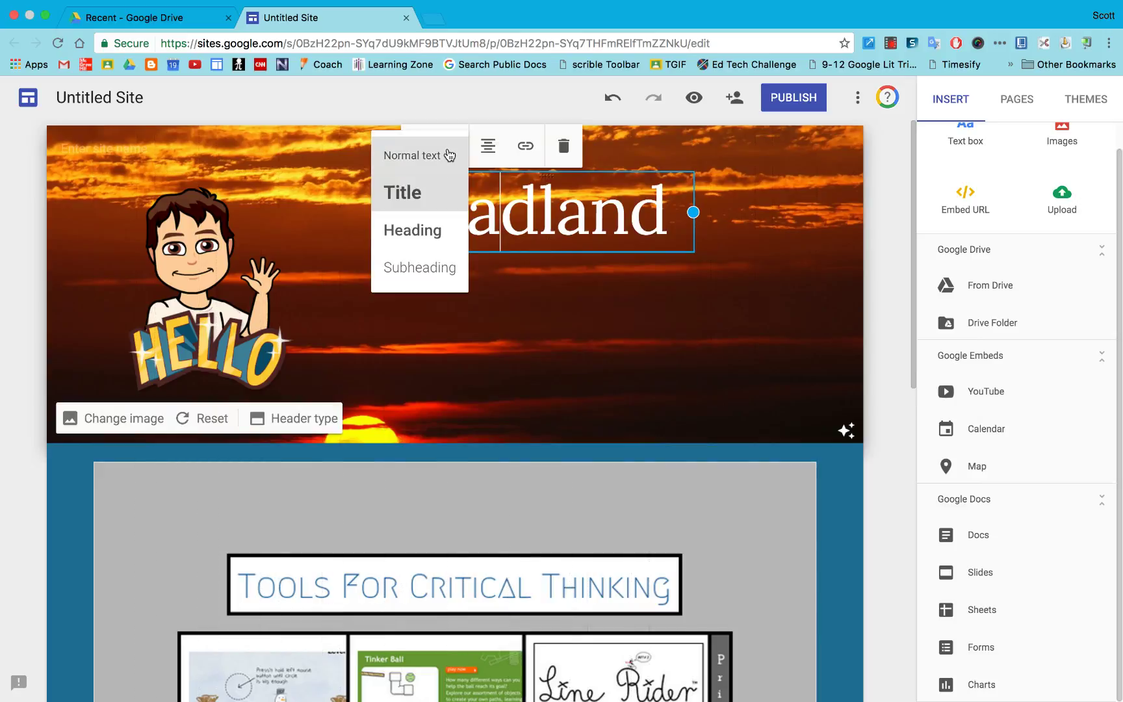
{"action": "left_click", "coordinate": [441, 230]}
{"action": "left_click", "coordinate": [444, 144]}
{"action": "left_click", "coordinate": [442, 264]}
{"action": "left_click", "coordinate": [450, 148]}
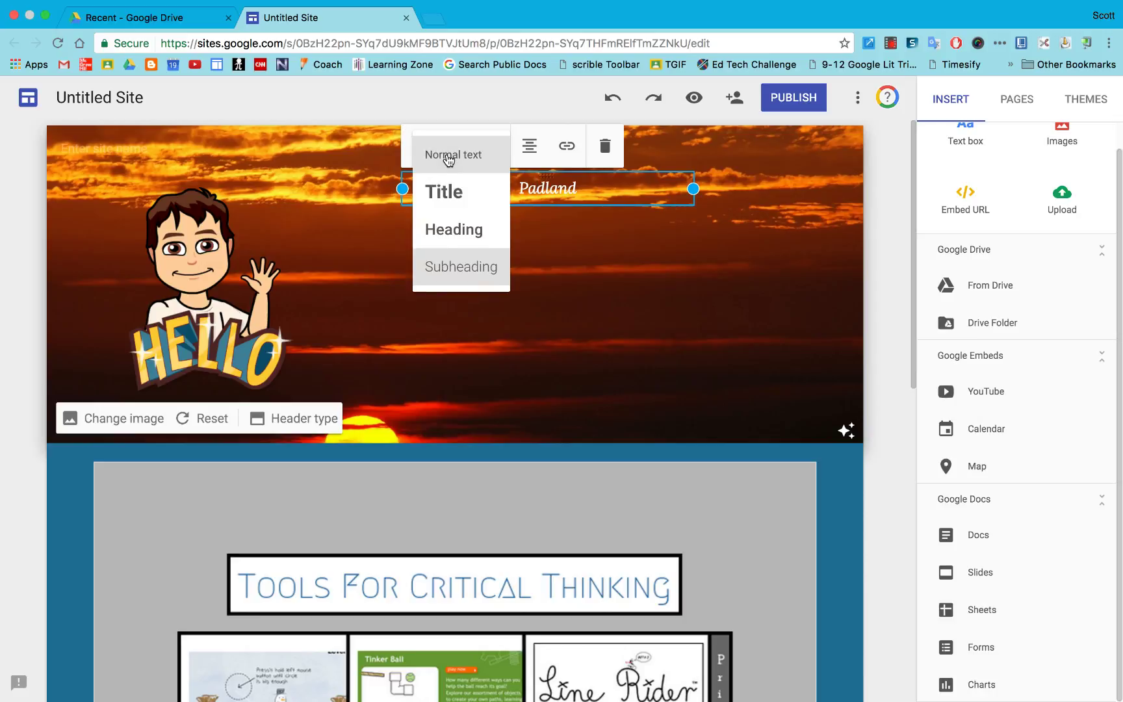
{"action": "left_click", "coordinate": [447, 153]}
{"action": "left_click", "coordinate": [469, 148]}
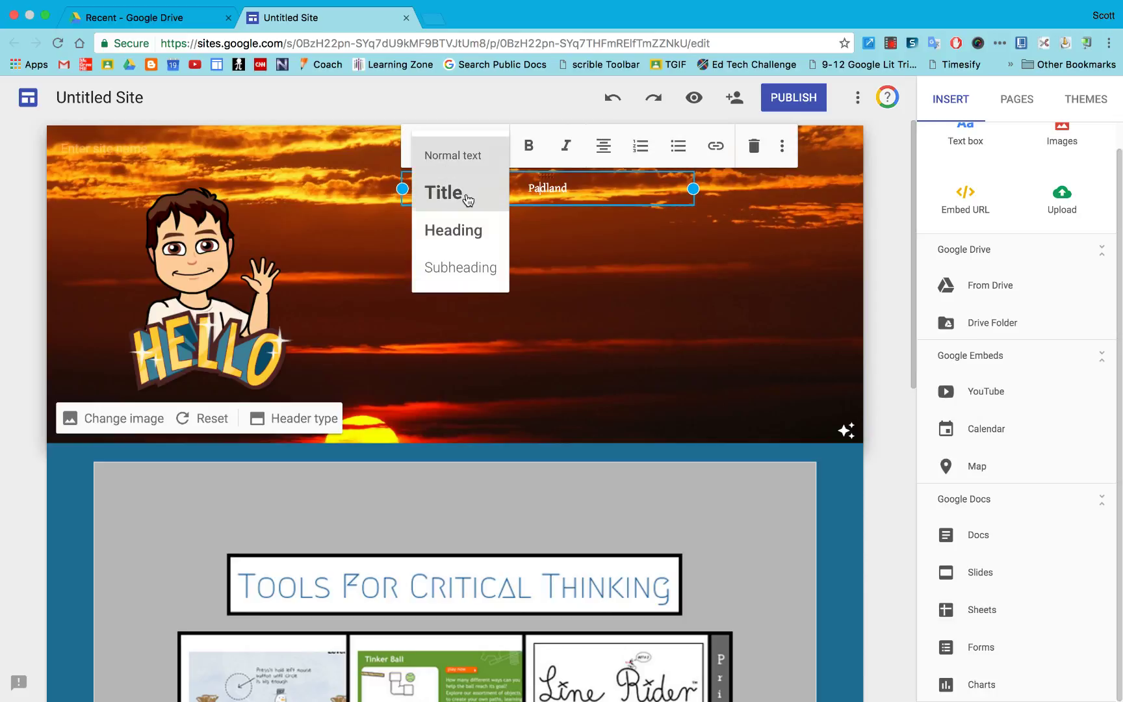
{"action": "left_click", "coordinate": [464, 193]}
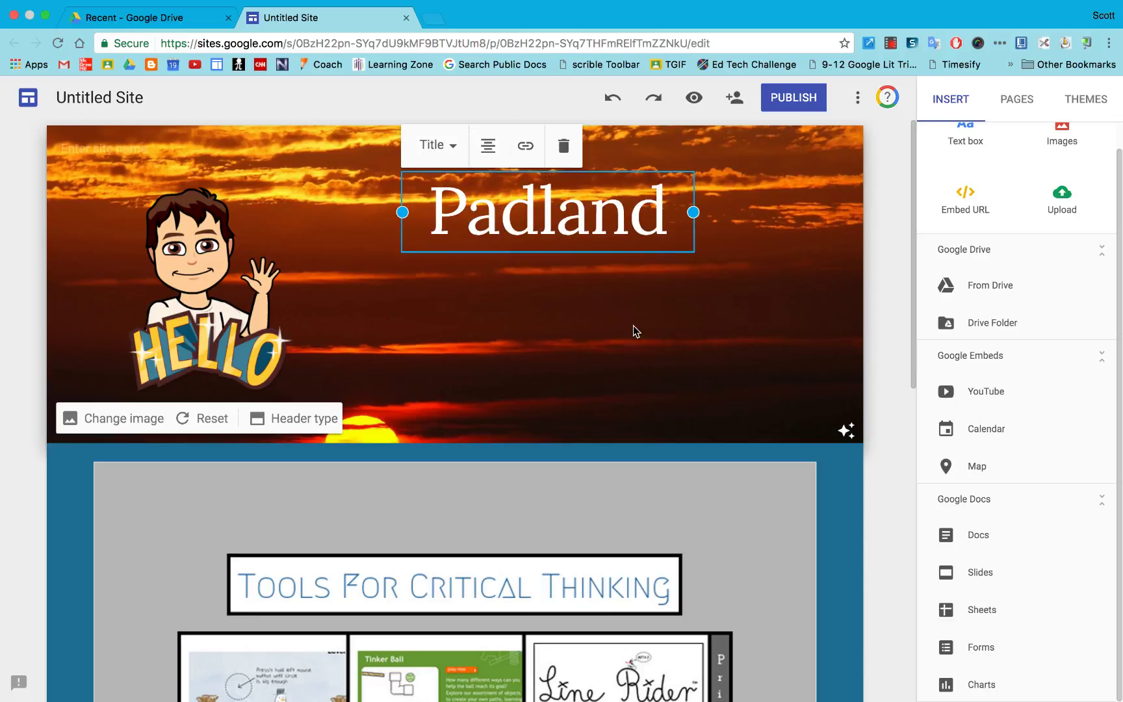
- Link the avatar image in the header to the site owner's Twitter profile address
{"action": "left_click", "coordinate": [248, 305]}
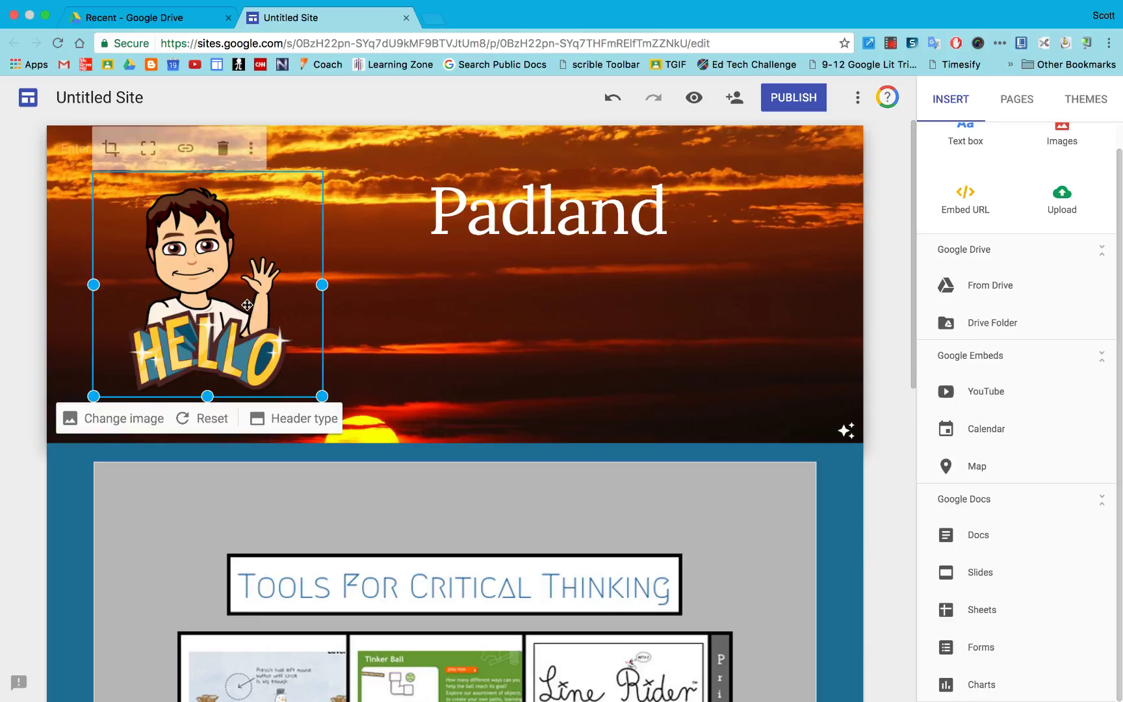
{"action": "left_click", "coordinate": [186, 149]}
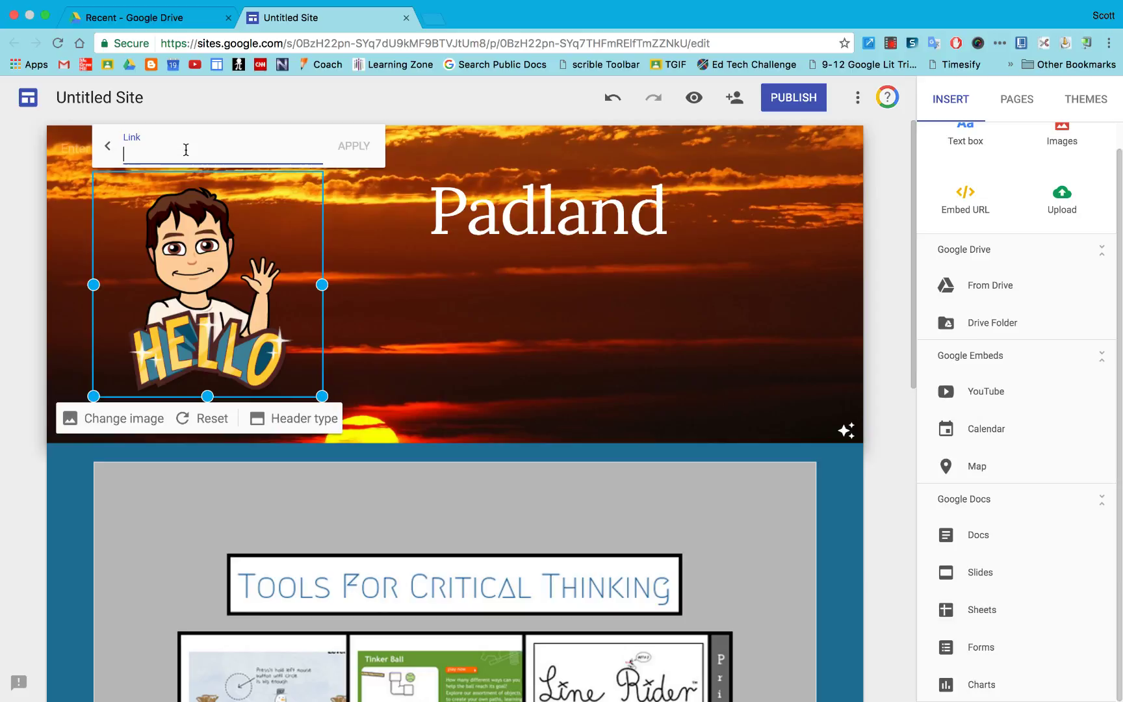
{"action": "type", "text": "twitter.com/scottpadway"}
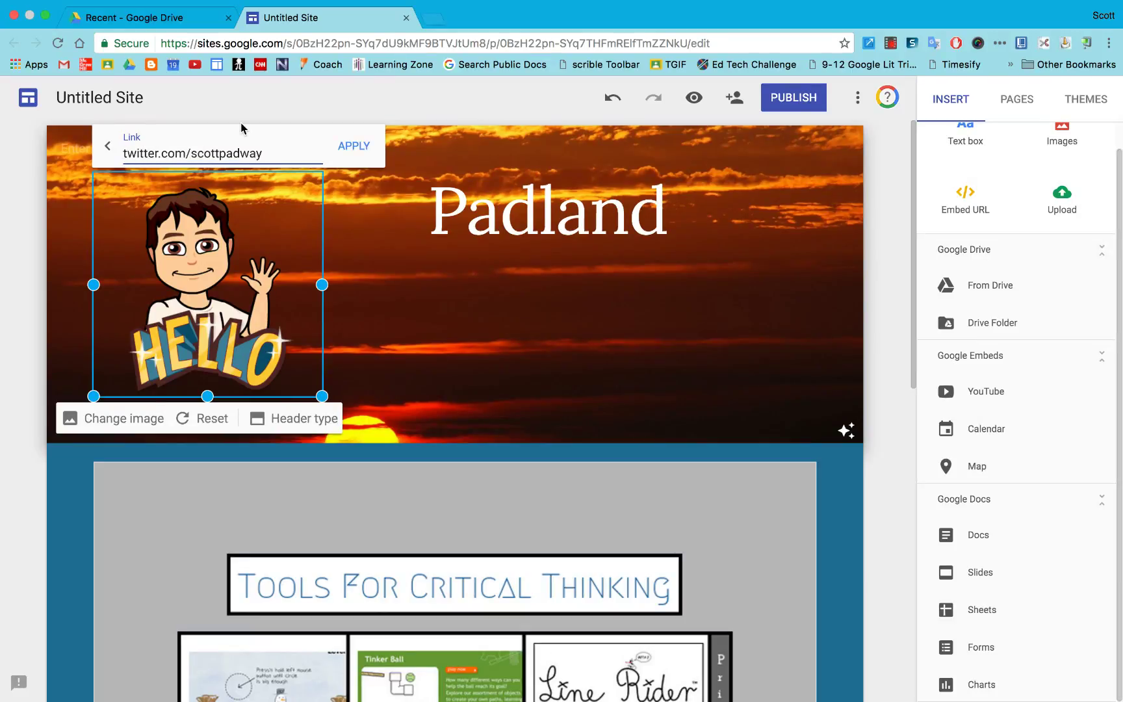
{"action": "left_click", "coordinate": [356, 141]}
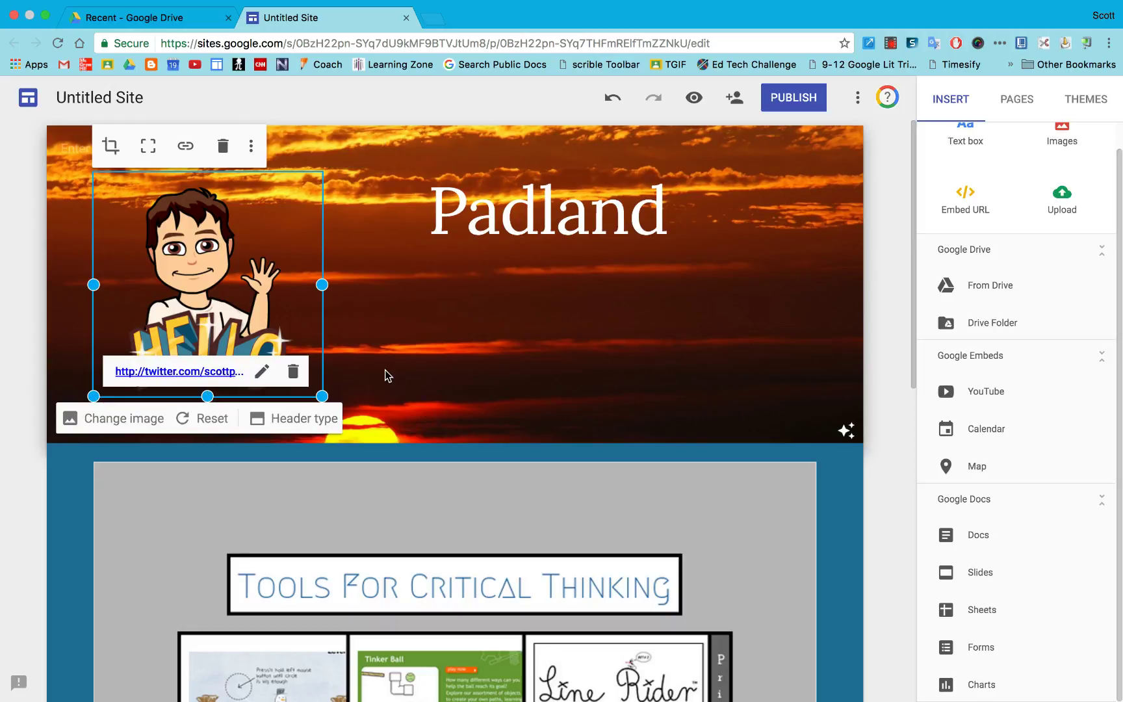
{"action": "left_click", "coordinate": [512, 407]}
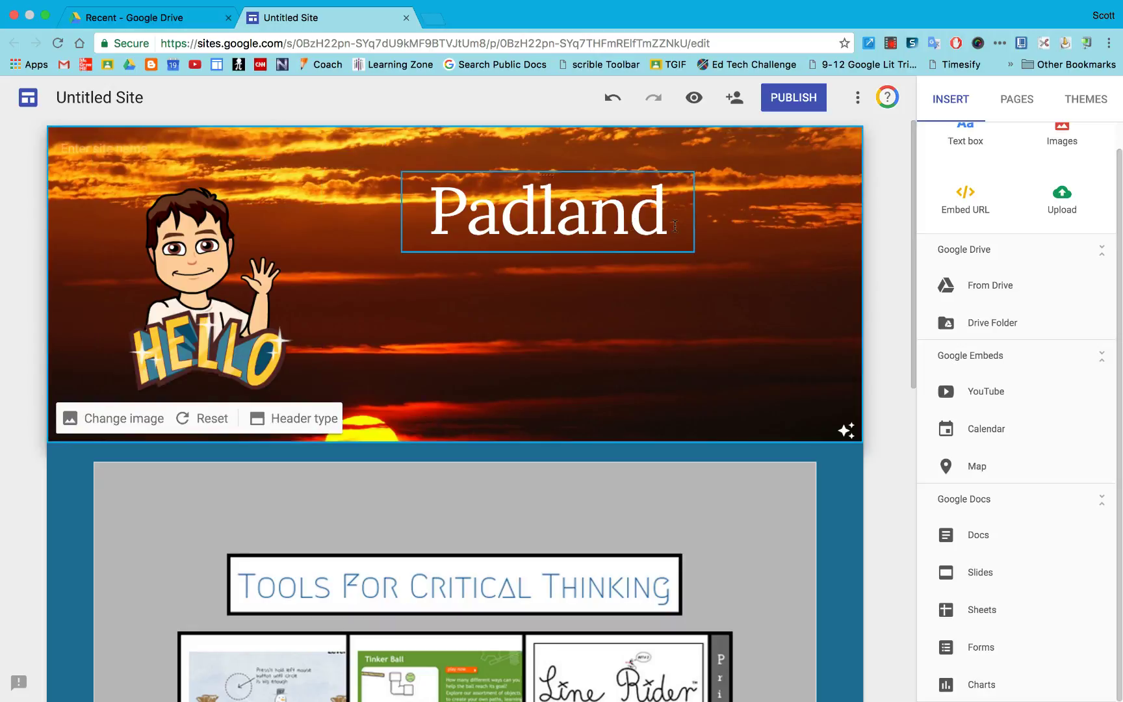
- Try placing the Padland title on the left side of the header, ahead of the avatar
{"action": "left_click", "coordinate": [630, 215]}
{"action": "left_click_drag", "start_coordinate": [547, 177], "coordinate": [551, 258]}
{"action": "key", "text": "super+z"}
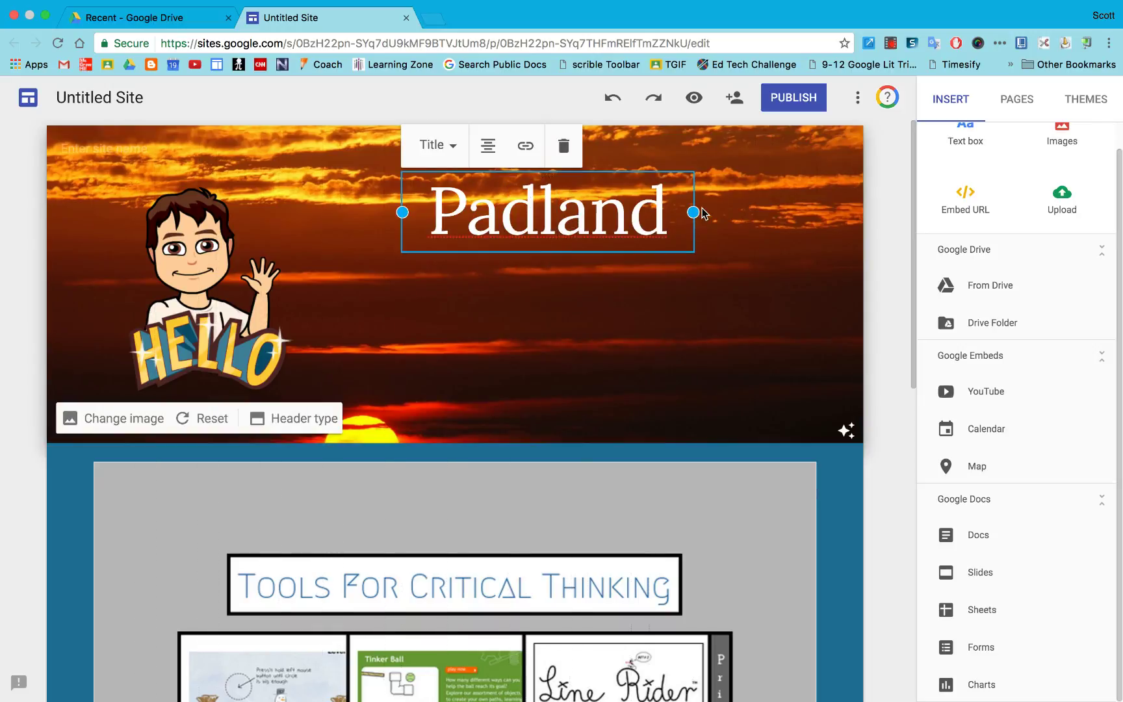
{"action": "mouse_move", "coordinate": [703, 212]}
{"action": "left_mouse_down"}
{"action": "mouse_move", "coordinate": [654, 212]}
{"action": "mouse_move", "coordinate": [694, 212]}
{"action": "left_mouse_up"}
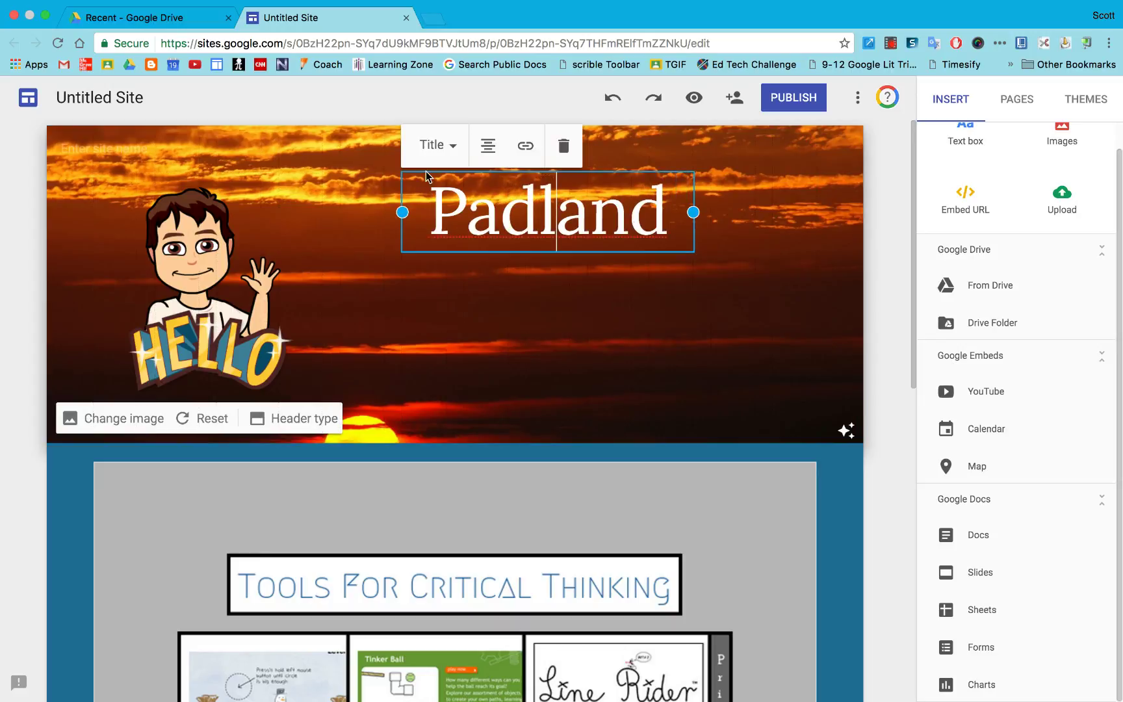
{"action": "left_click", "coordinate": [395, 204]}
{"action": "left_click_drag", "start_coordinate": [547, 175], "coordinate": [150, 292]}
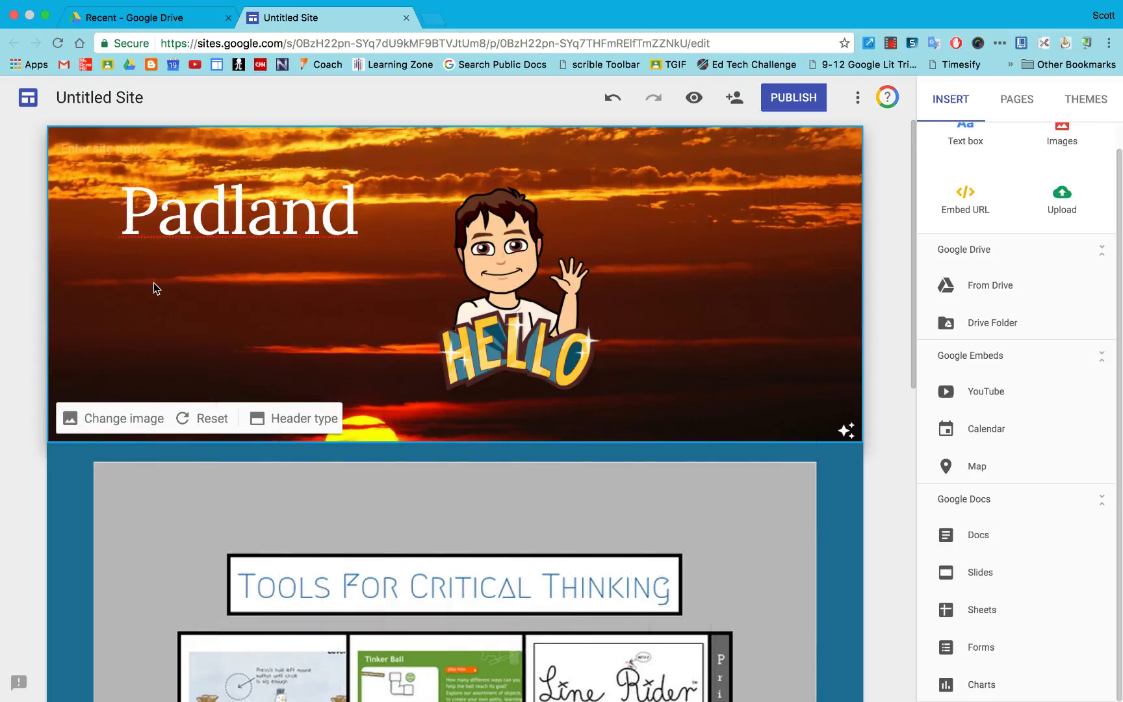
{"action": "left_click", "coordinate": [233, 195]}
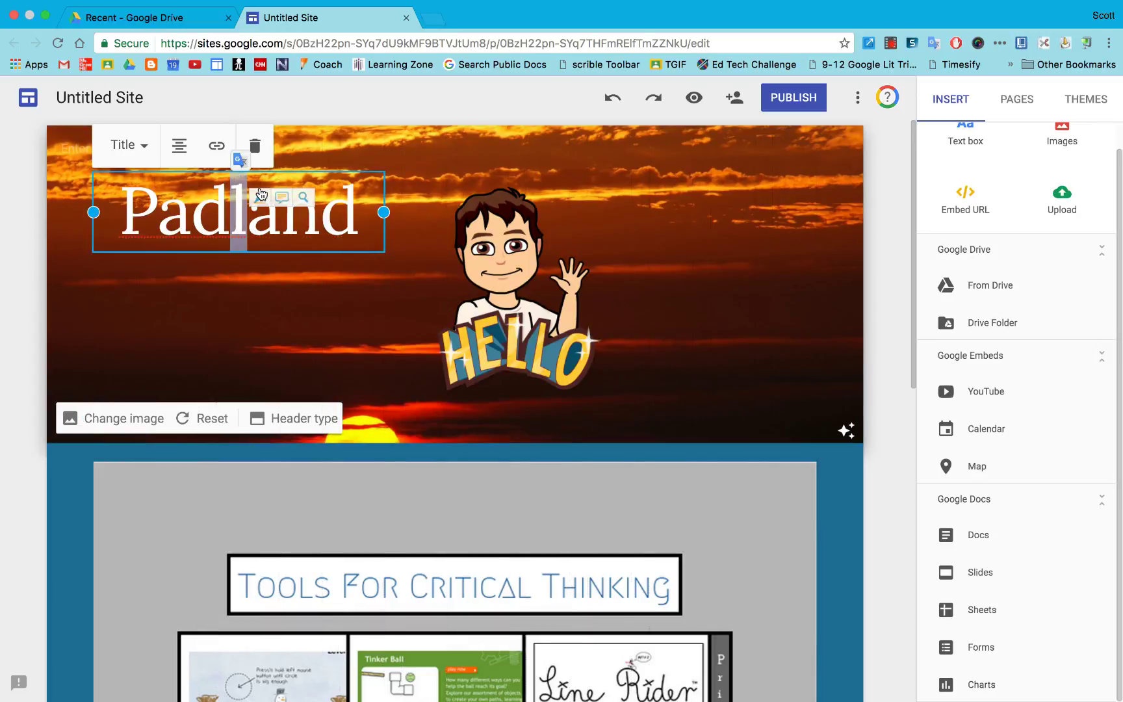
{"action": "left_click", "coordinate": [248, 301]}
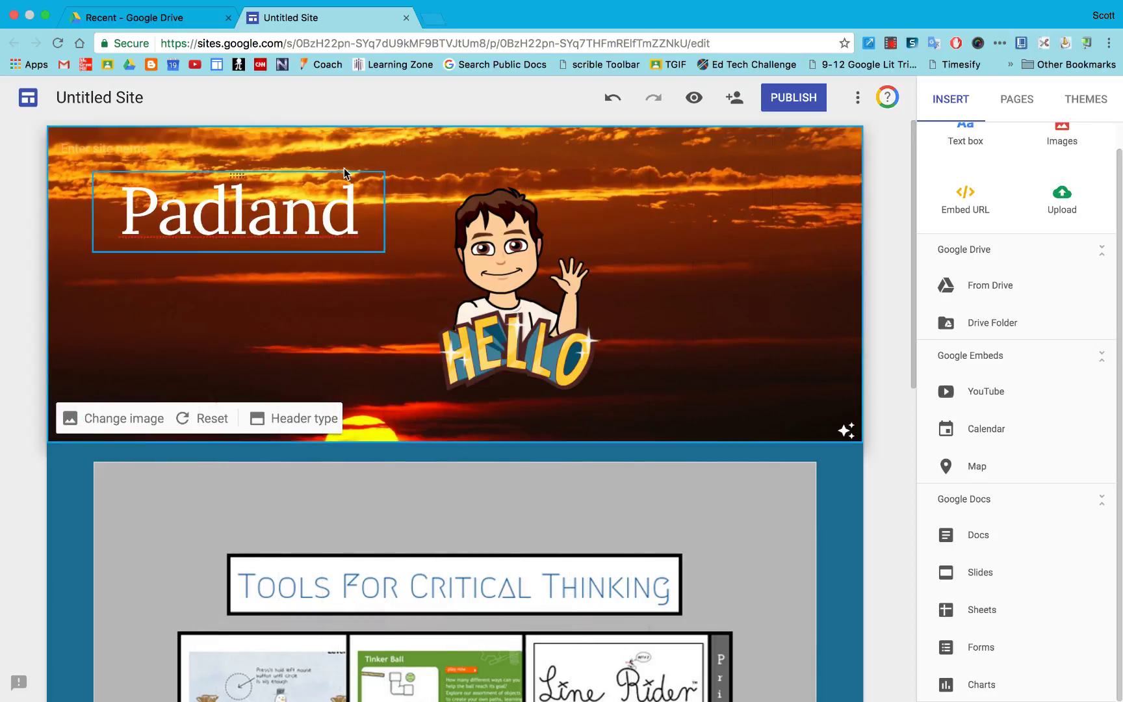
- Arrange the header with the avatar on the left and the Padland title on the right, both inset from the edges
{"action": "key", "text": "ctrl+z"}
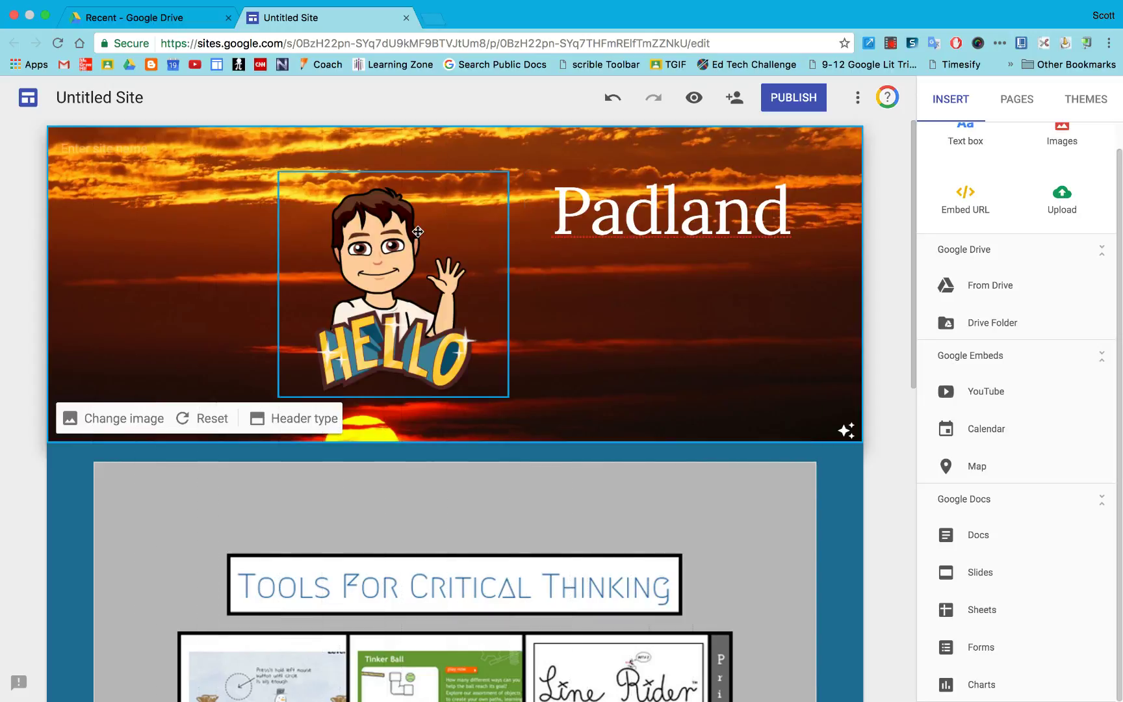
{"action": "left_click_drag", "start_coordinate": [418, 231], "coordinate": [269, 228]}
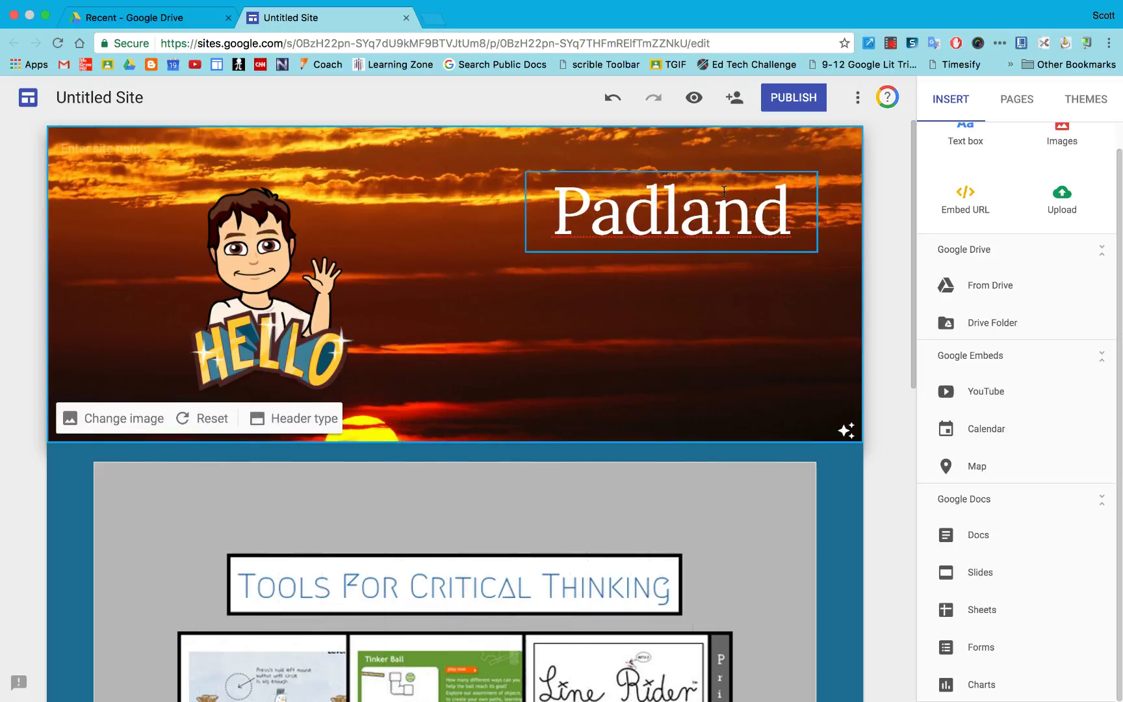
{"action": "left_click_drag", "start_coordinate": [674, 174], "coordinate": [613, 174]}
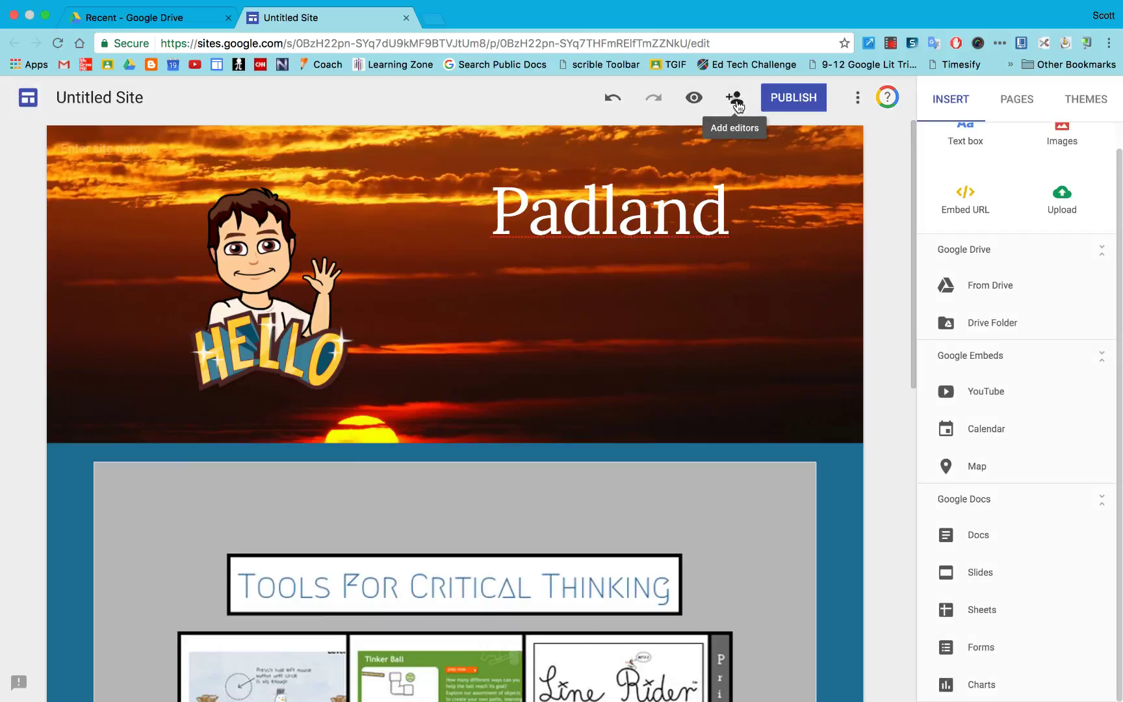
- Review the site's editor sharing settings, including the link sharing choices and invitation options, and close them without changes
{"action": "left_click", "coordinate": [737, 104]}
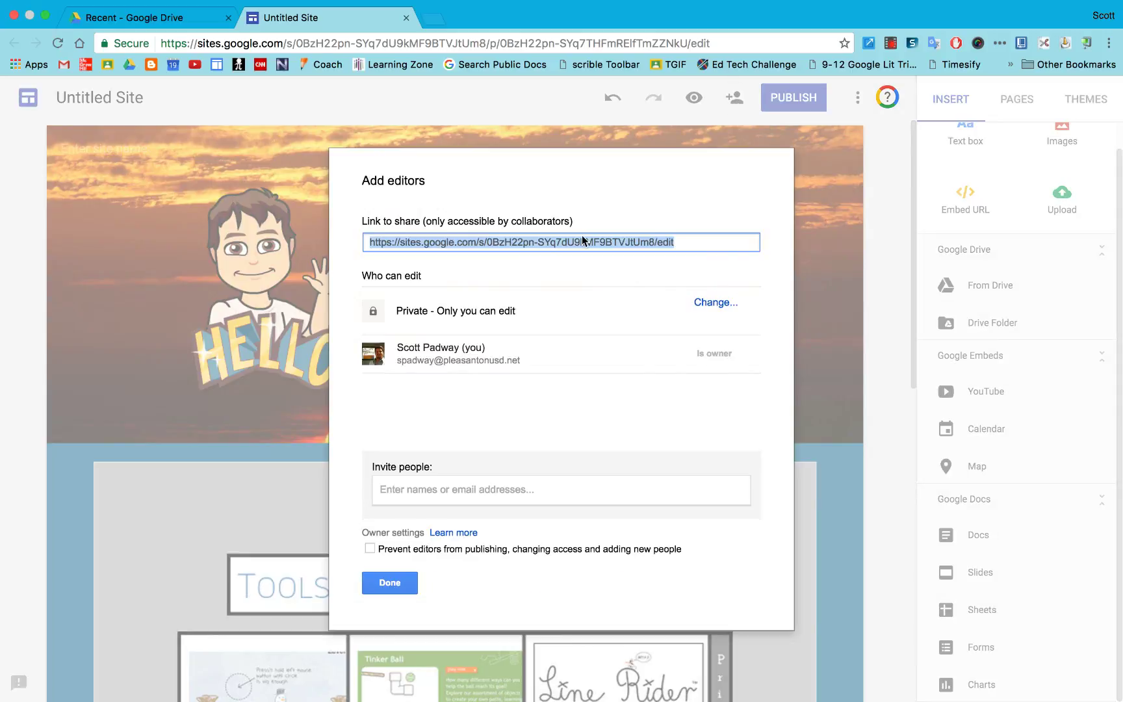
{"action": "left_click", "coordinate": [709, 309]}
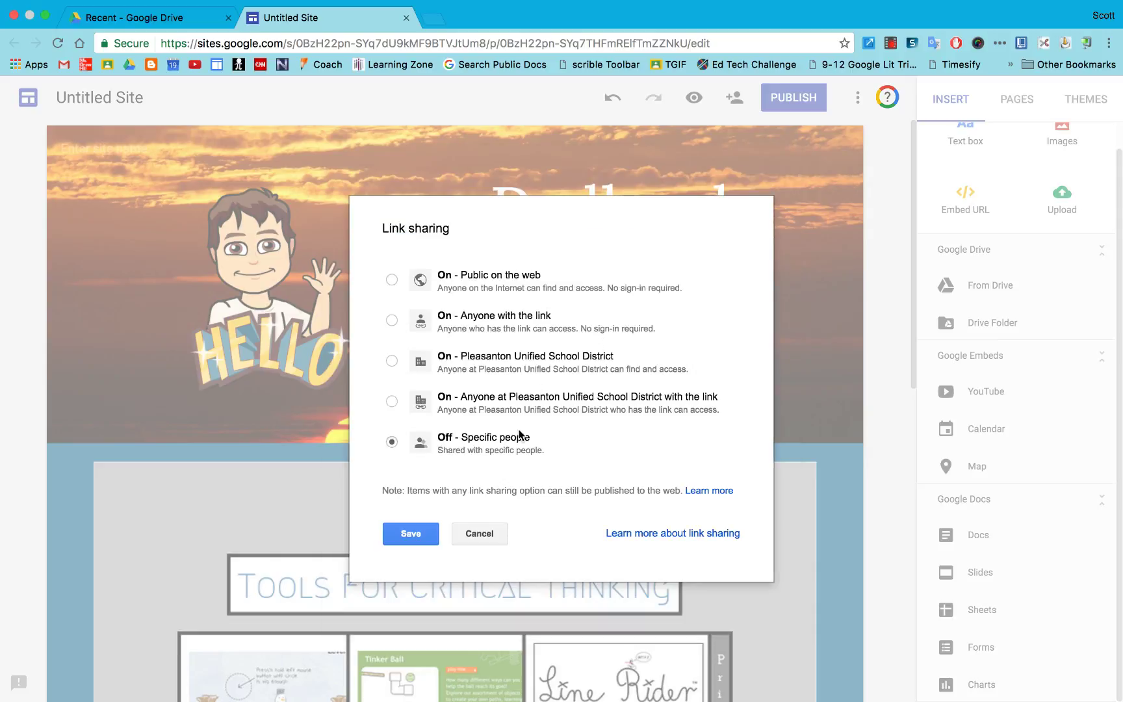
{"action": "left_click", "coordinate": [474, 534]}
{"action": "left_click", "coordinate": [494, 492]}
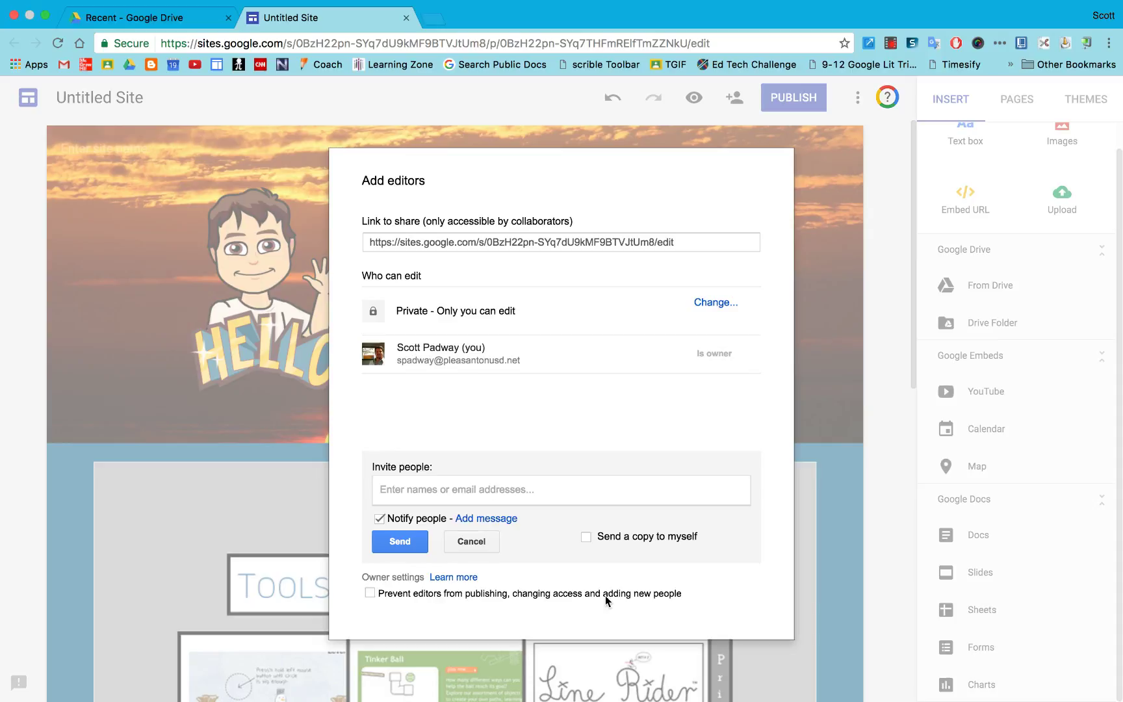
{"action": "left_click", "coordinate": [480, 547]}
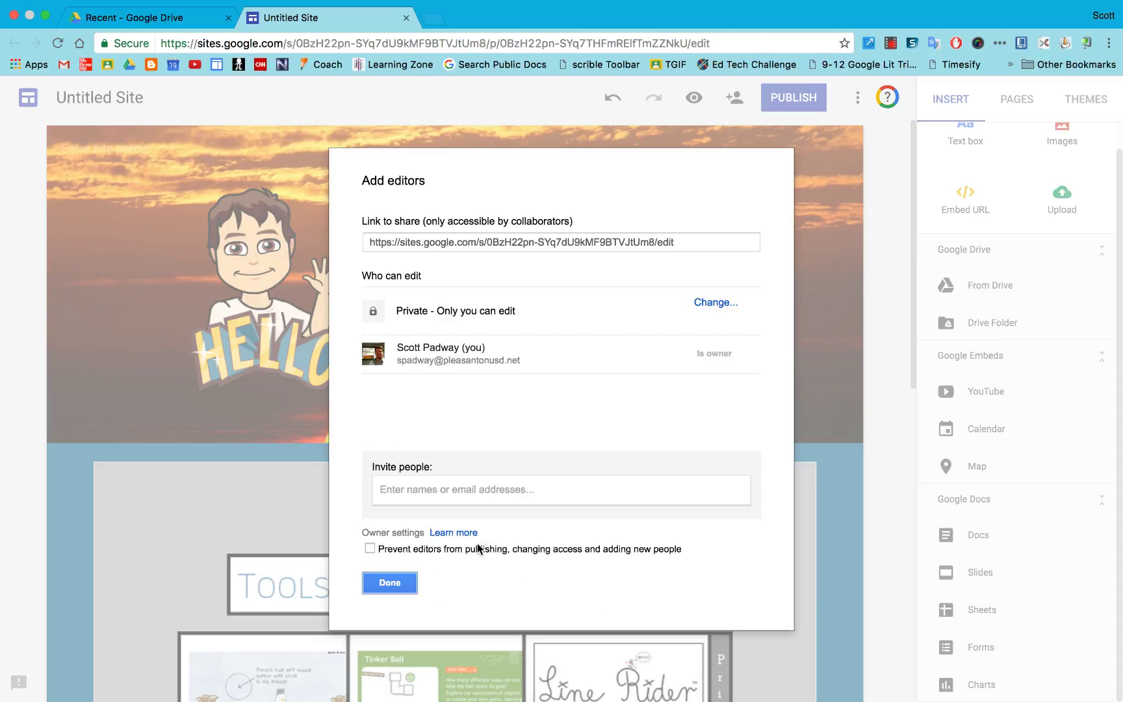
{"action": "left_click", "coordinate": [390, 583]}
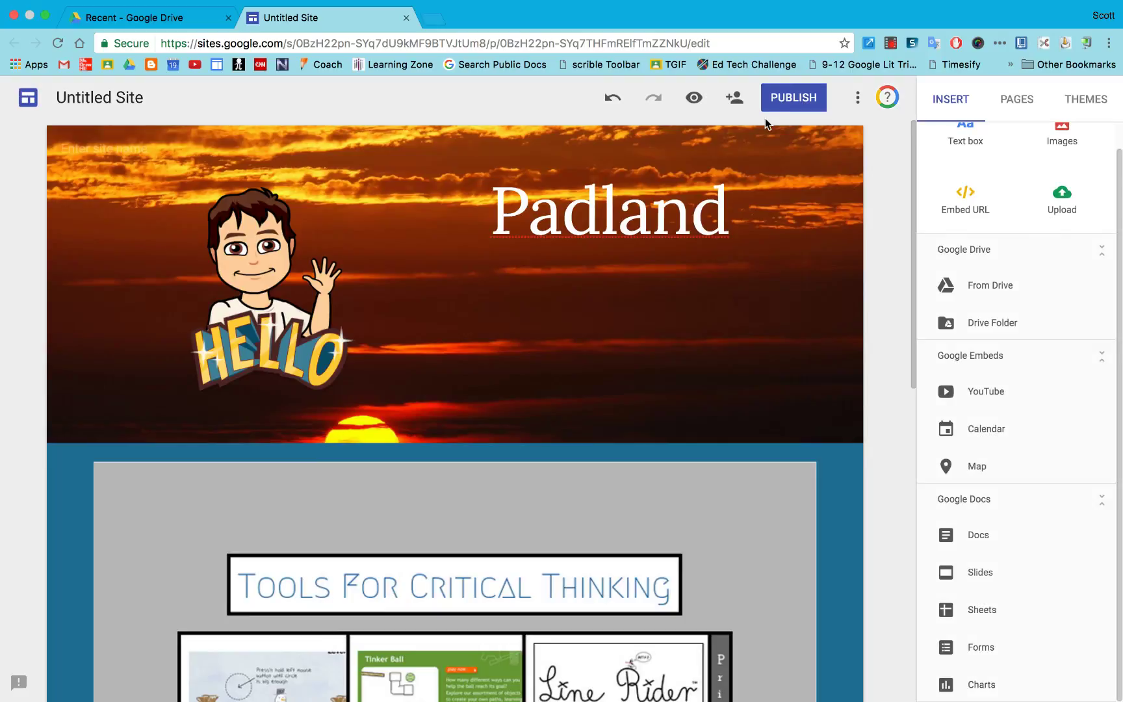
- Preview the site and test the avatar's link and the Hour of Code link in the embedded document
{"action": "left_click", "coordinate": [695, 98]}
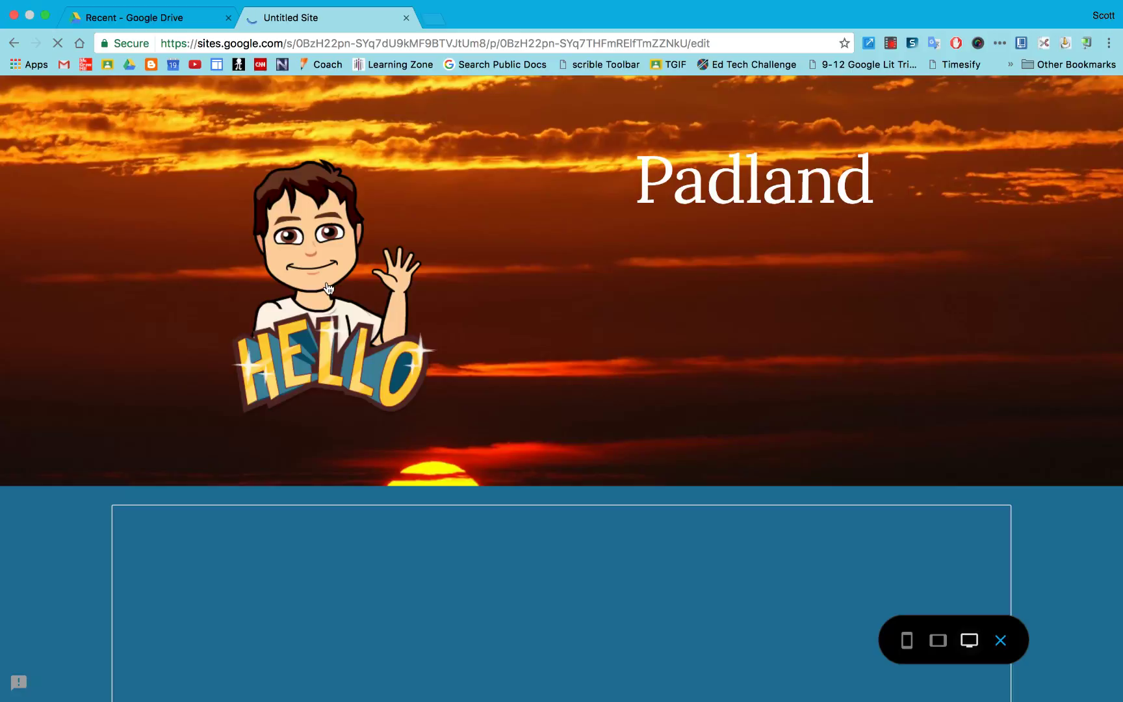
{"action": "left_click", "coordinate": [329, 288]}
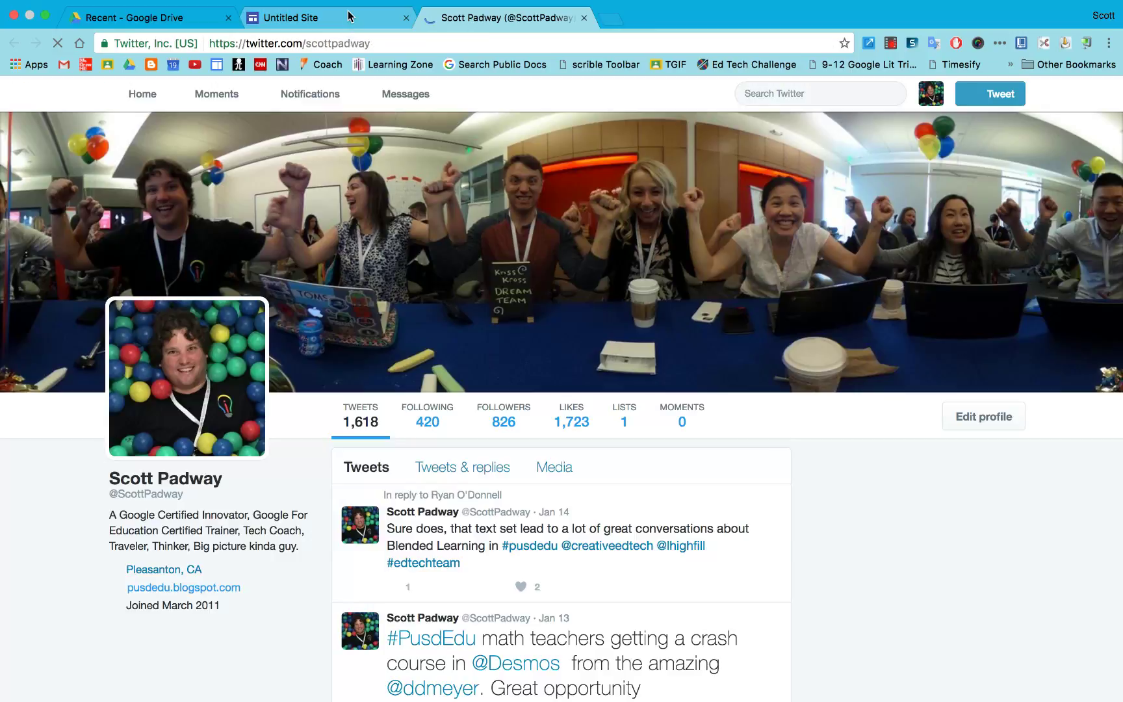
{"action": "left_click", "coordinate": [349, 19]}
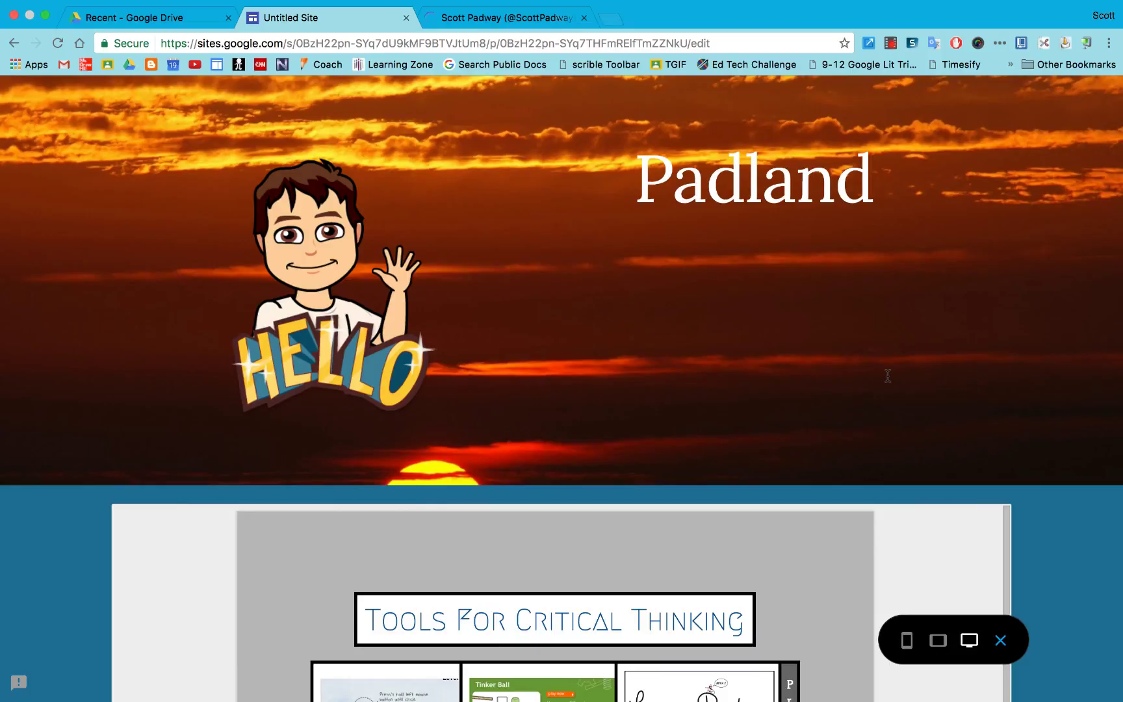
{"action": "scroll", "coordinate": [888, 376], "scroll_direction": "down", "scroll_amount": 10}
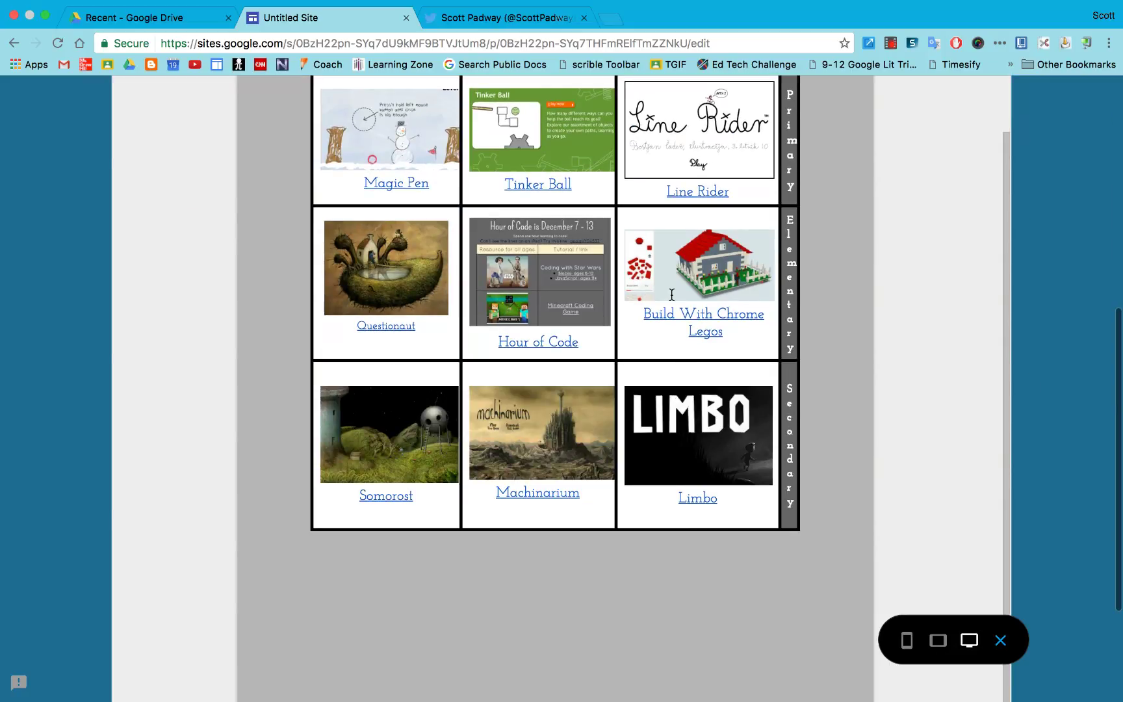
{"action": "left_click", "coordinate": [537, 344]}
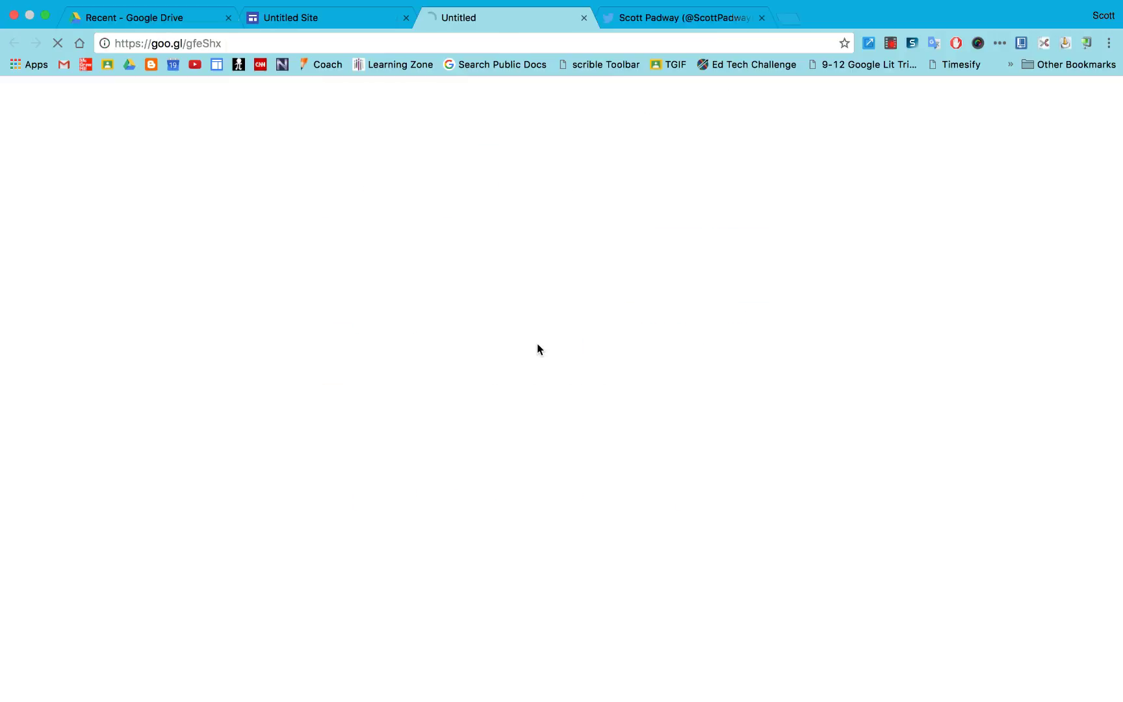
{"action": "left_click", "coordinate": [356, 20]}
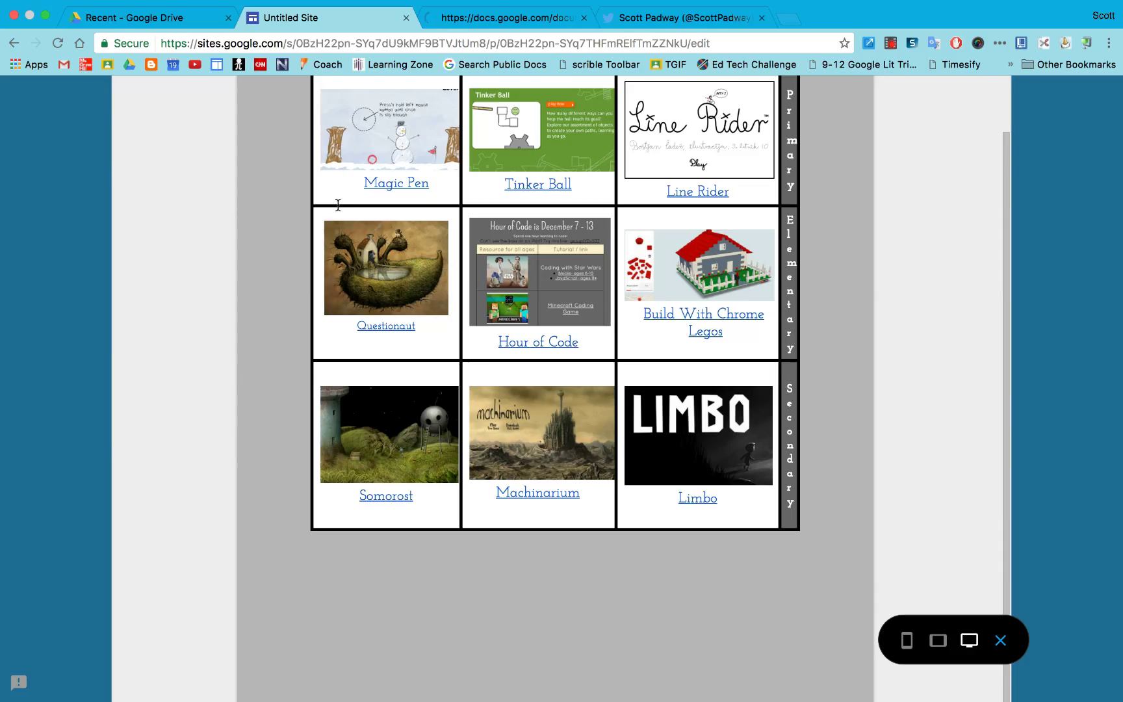
{"action": "scroll", "coordinate": [576, 360], "scroll_direction": "up", "scroll_amount": 10}
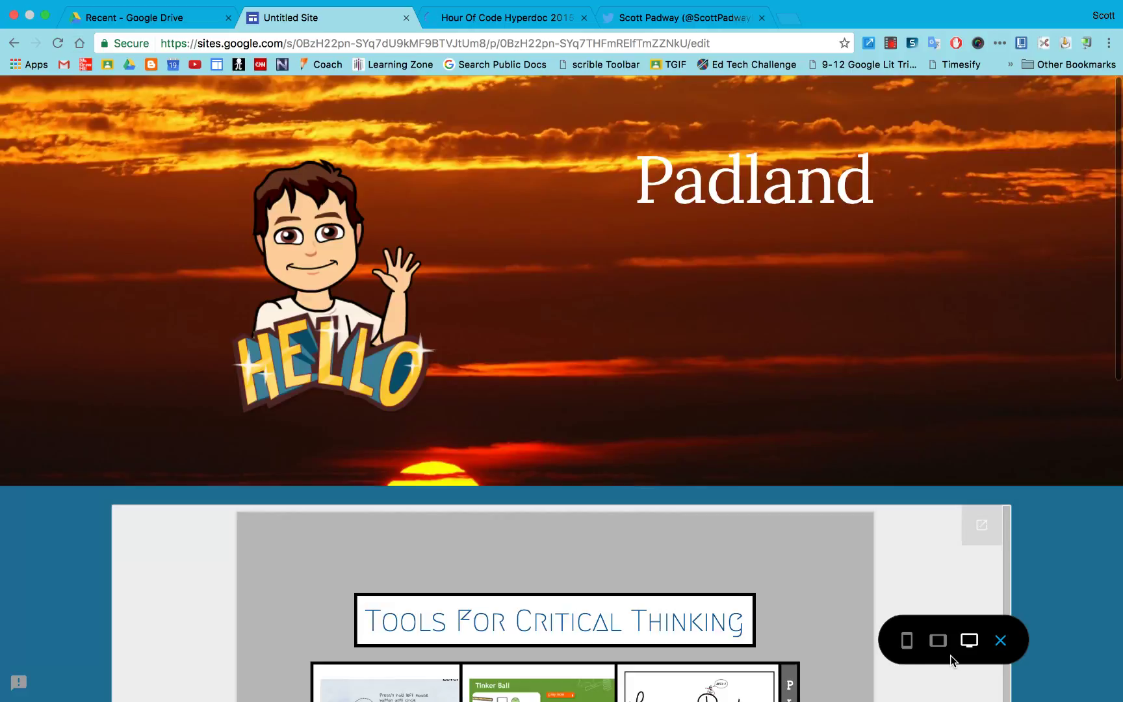
- Check the site preview at phone and tablet sizes, and return to the editor
{"action": "left_click", "coordinate": [909, 645]}
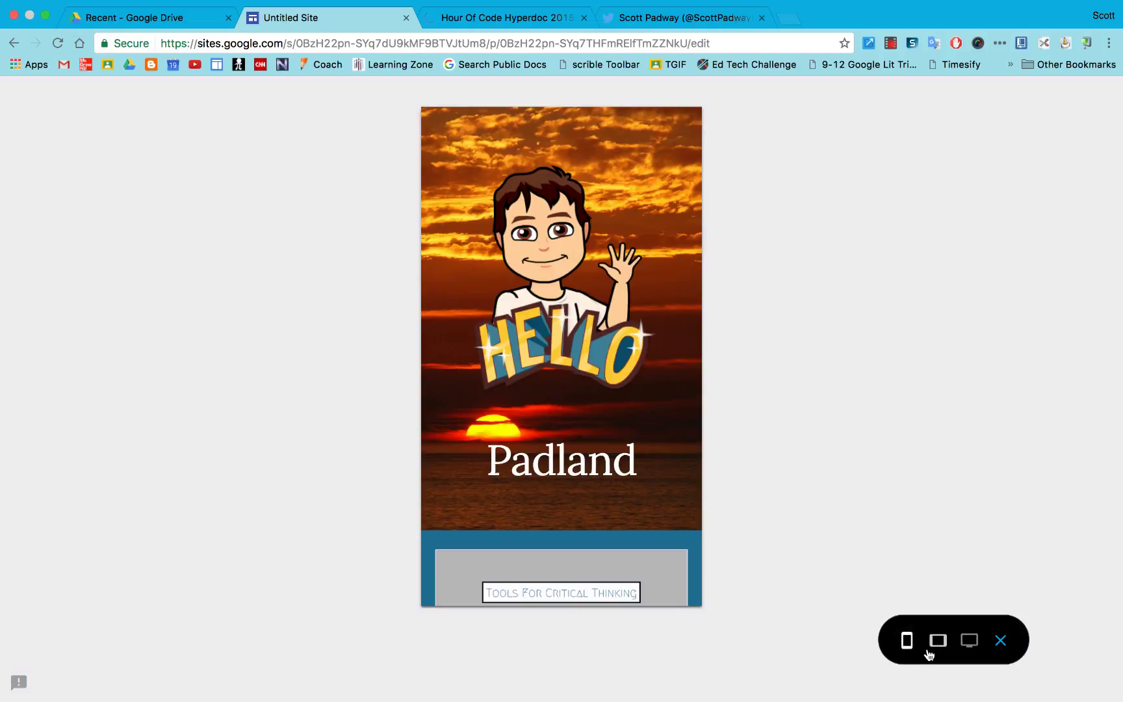
{"action": "left_click", "coordinate": [937, 644]}
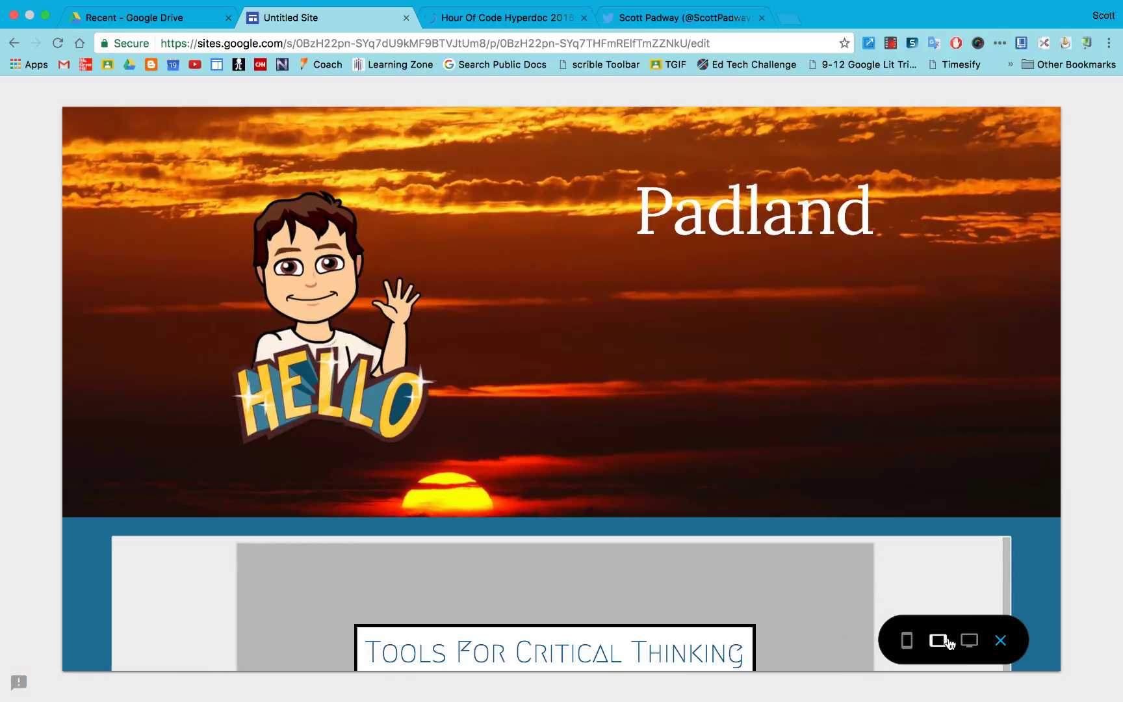
{"action": "left_click", "coordinate": [1001, 639]}
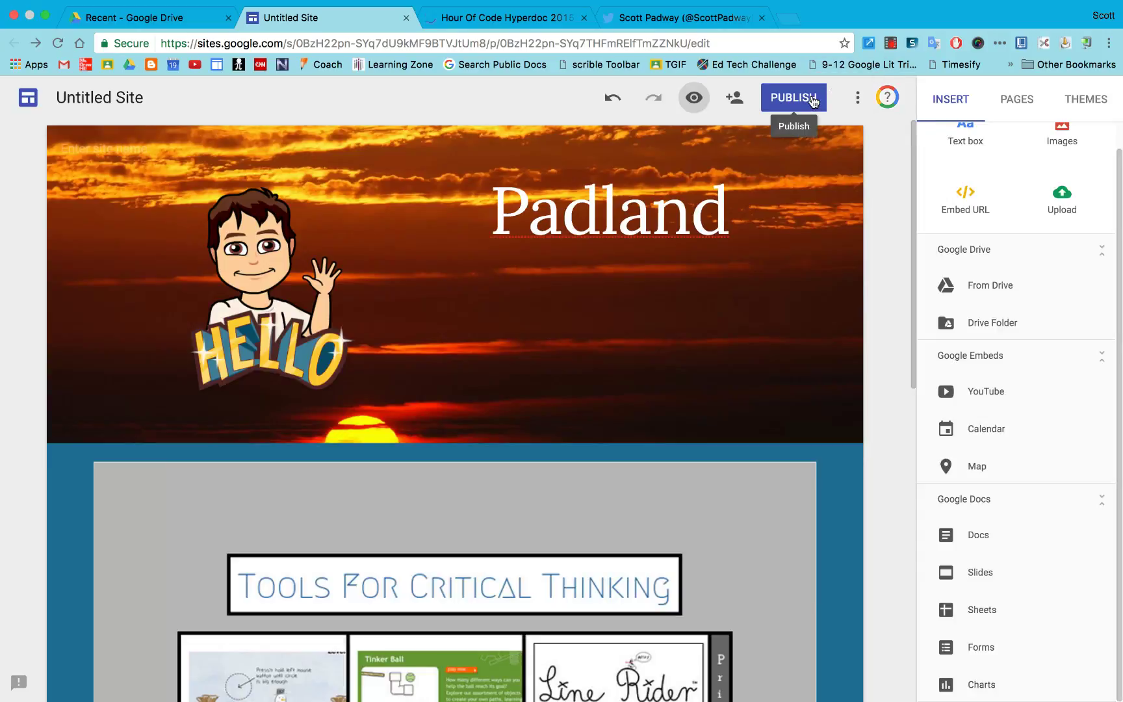
- Publish the site at the location padland with visits allowed for anyone on the web
{"action": "left_click", "coordinate": [812, 101]}
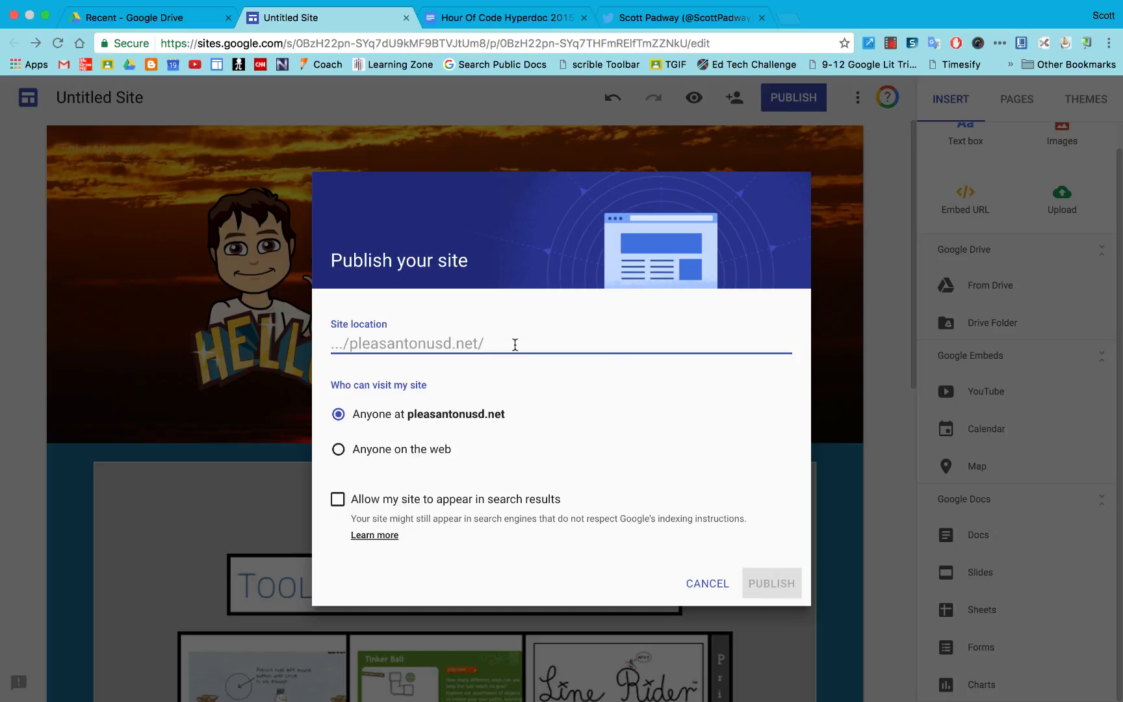
{"action": "type", "text": "padland"}
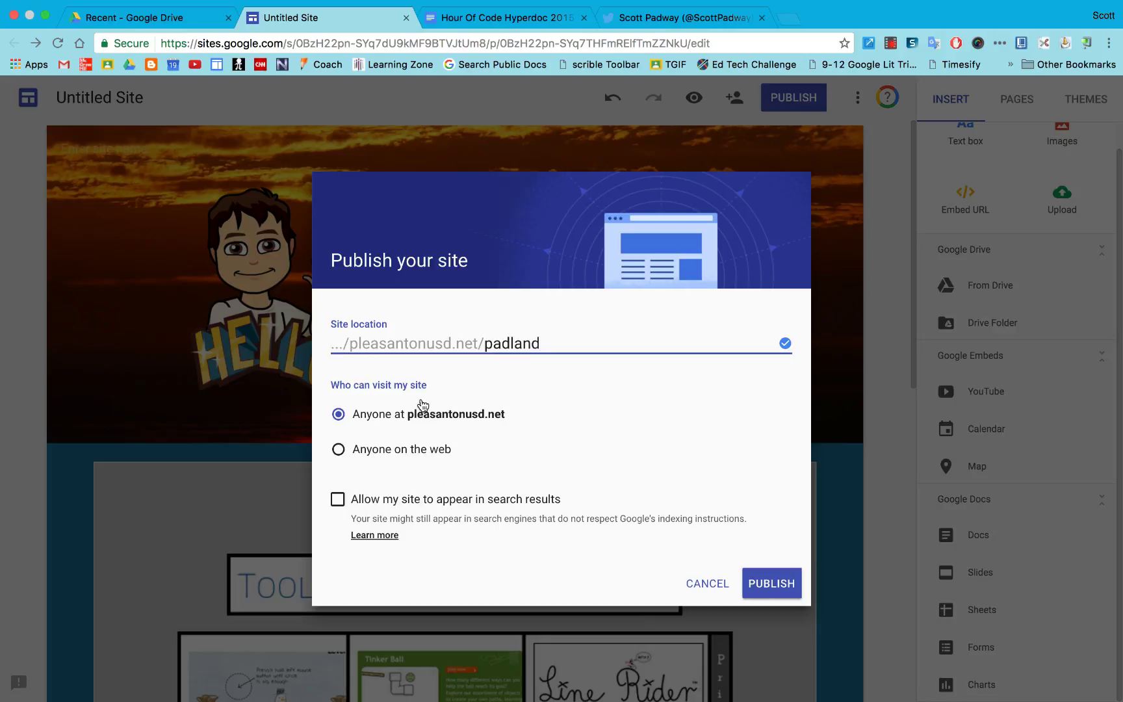
{"action": "left_click", "coordinate": [410, 452]}
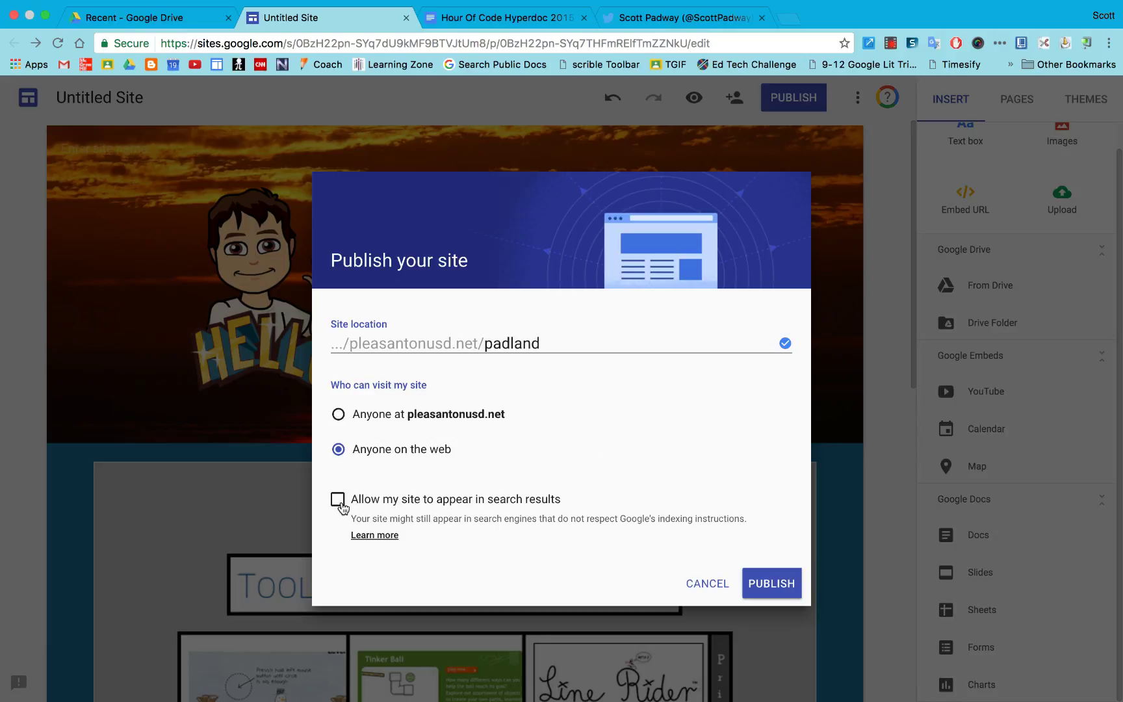
{"action": "left_click", "coordinate": [761, 585]}
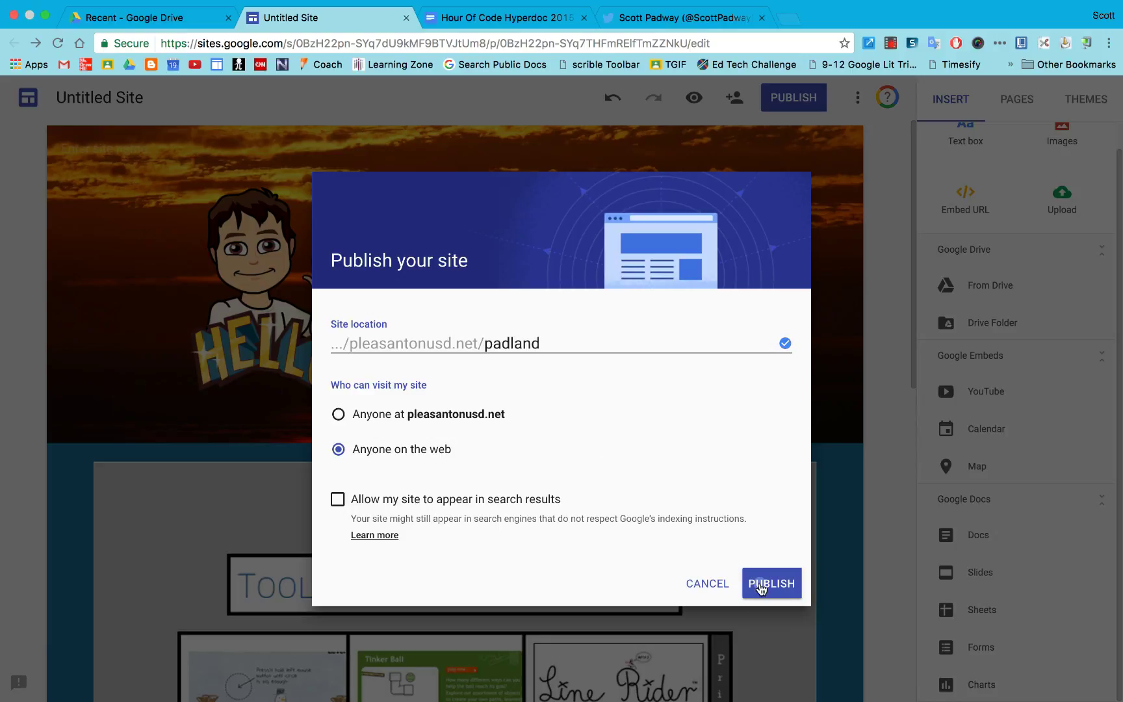